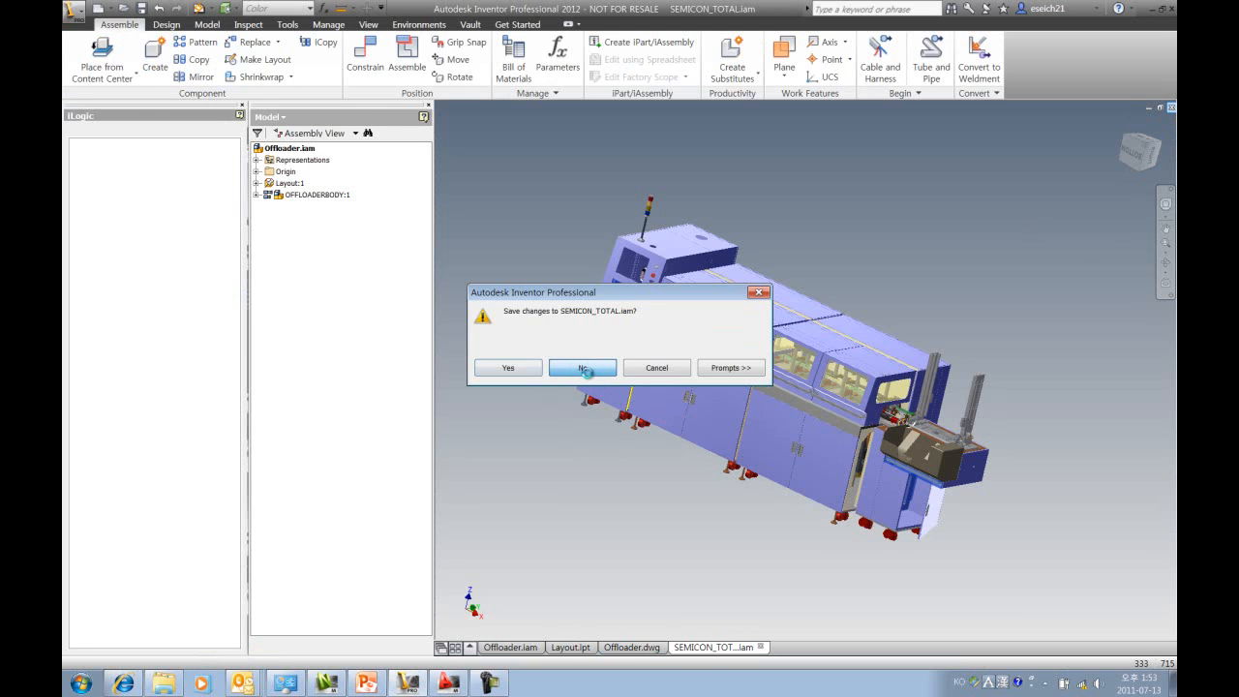
- Close SEMICON_TOTAL.iam without saving its changes and view the Offloader assembly
{"action": "left_click", "coordinate": [583, 367]}
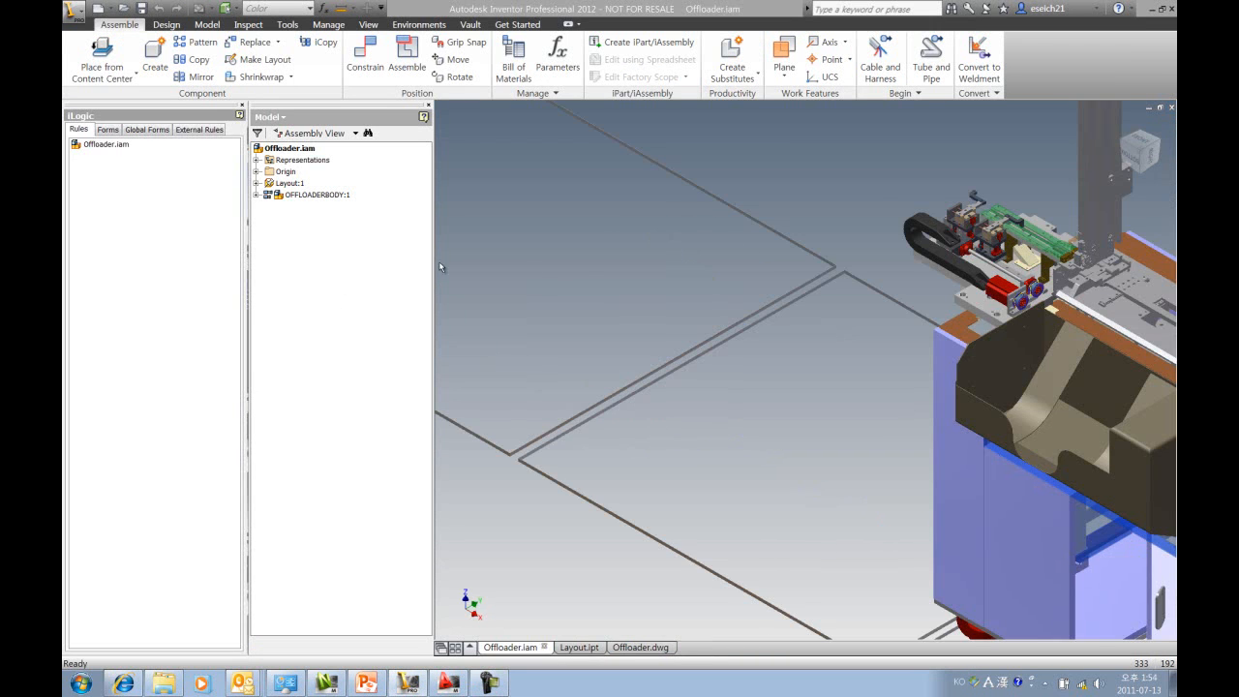
{"action": "scroll", "coordinate": [578, 296], "scroll_direction": "up", "scroll_amount": 5}
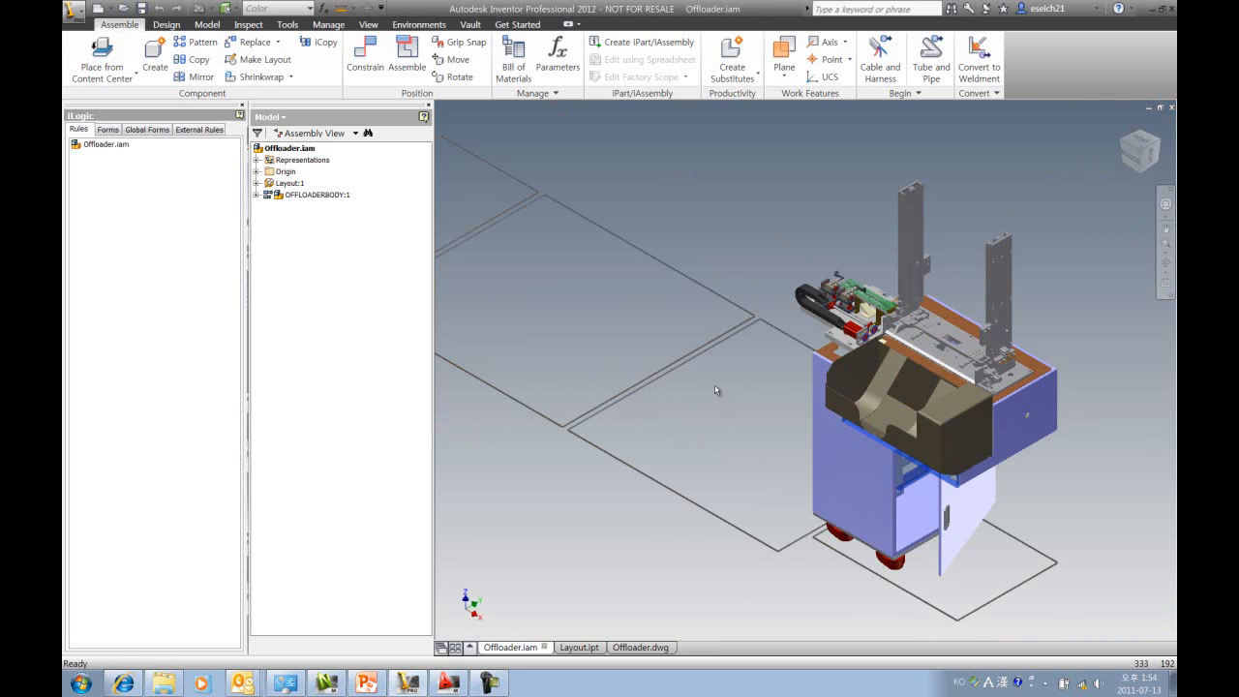
{"action": "left_click", "coordinate": [1154, 137]}
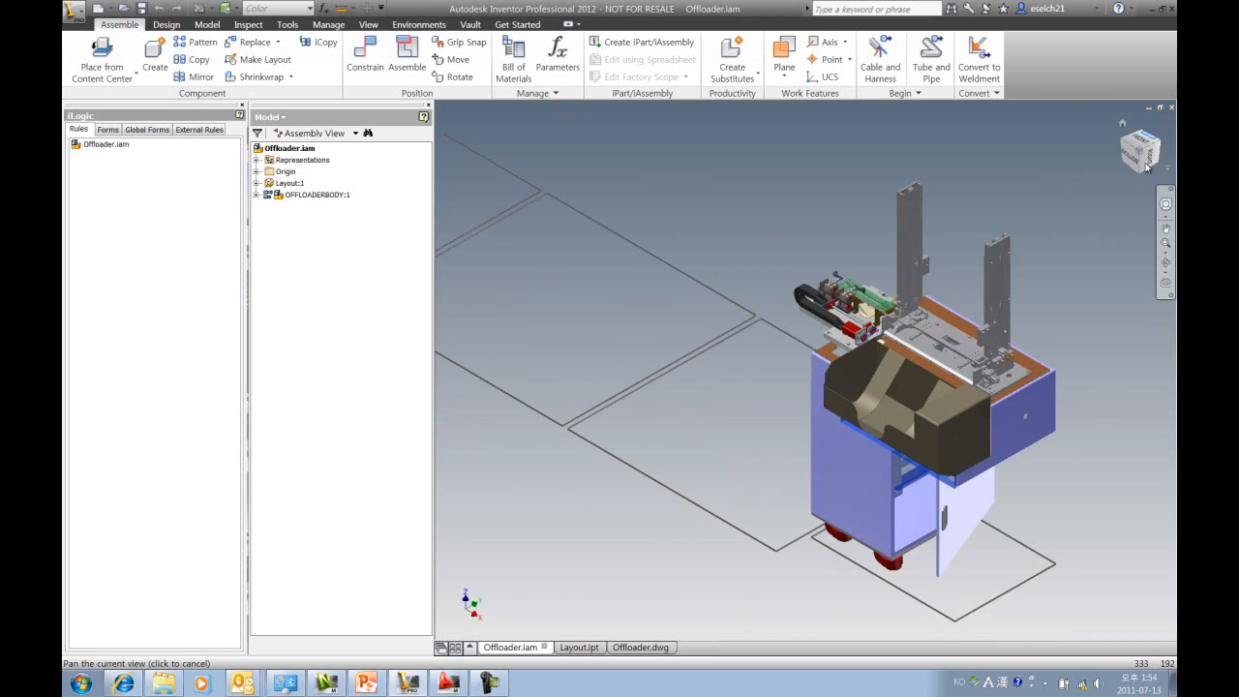
{"action": "middle_click_drag", "start_coordinate": [780, 386], "coordinate": [838, 438], "text": "shift"}
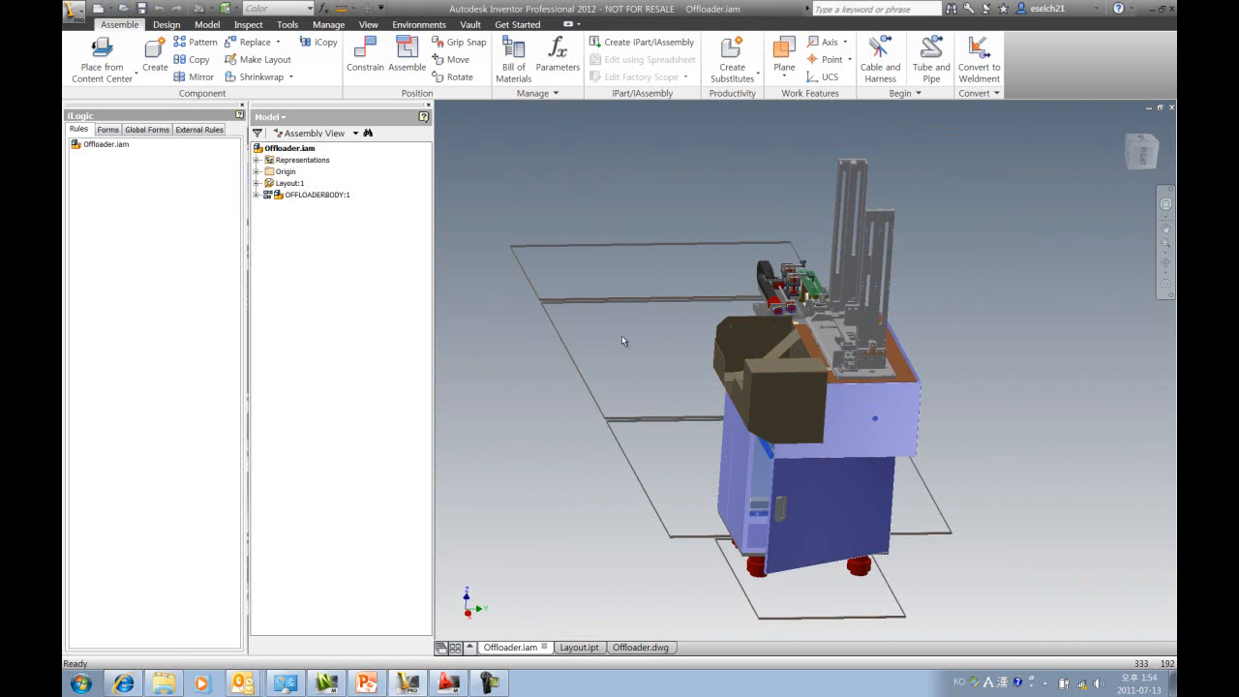
- Inspect the dimensioned floor layout in Sketch1 of the Layout part, finish the sketch and return to Offloader.iam
{"action": "left_click", "coordinate": [575, 305]}
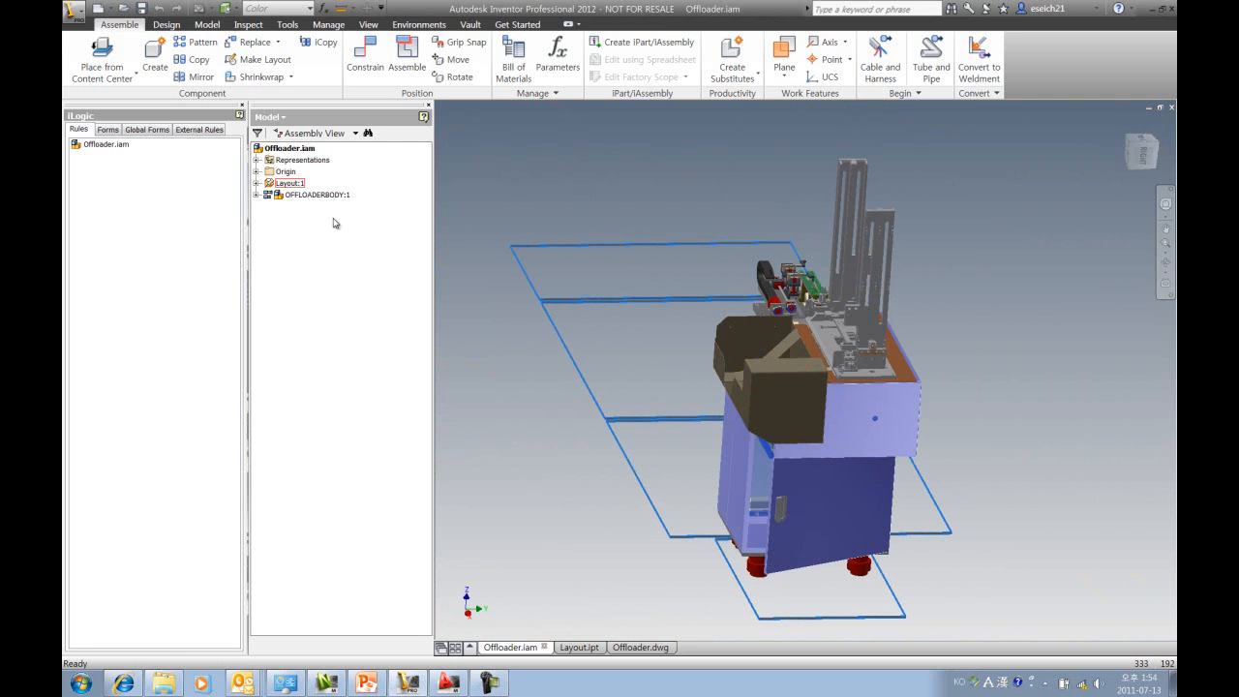
{"action": "double_click", "coordinate": [573, 268]}
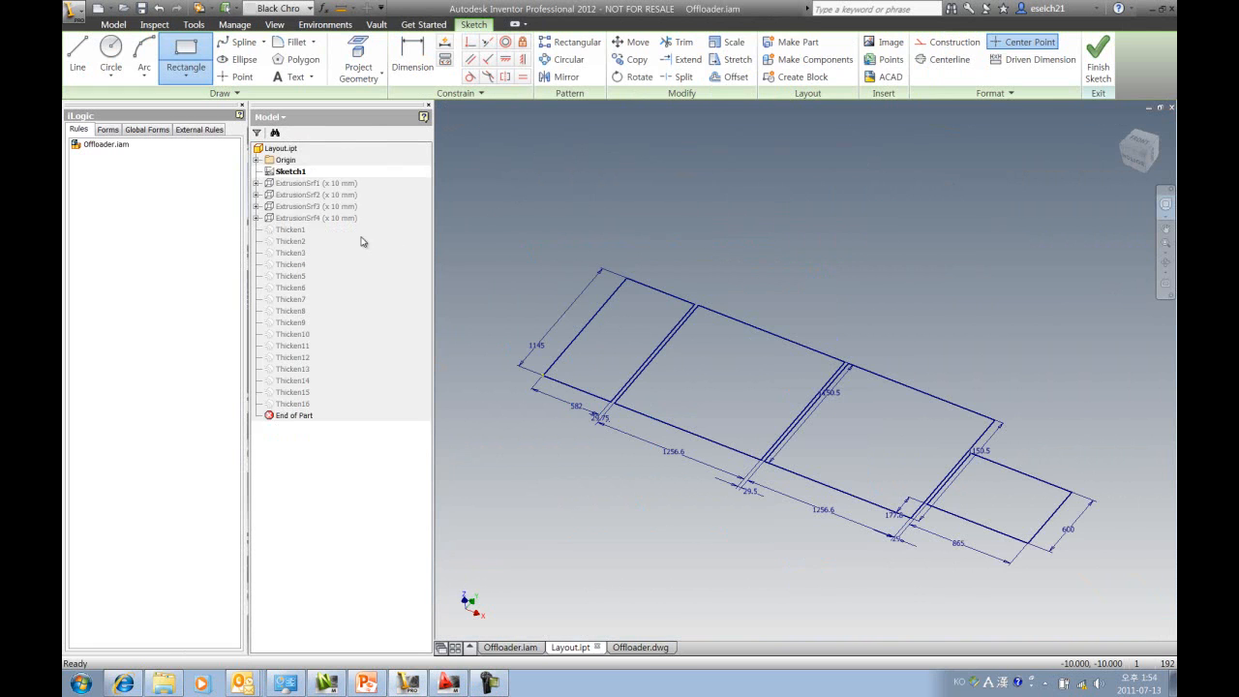
{"action": "mouse_move", "coordinate": [741, 451]}
{"action": "middle_mouse_down", "text": "shift"}
{"action": "mouse_move", "coordinate": [835, 451]}
{"action": "mouse_move", "coordinate": [720, 450]}
{"action": "mouse_move", "coordinate": [765, 449]}
{"action": "mouse_move", "coordinate": [750, 451]}
{"action": "middle_mouse_up", "text": "shift"}
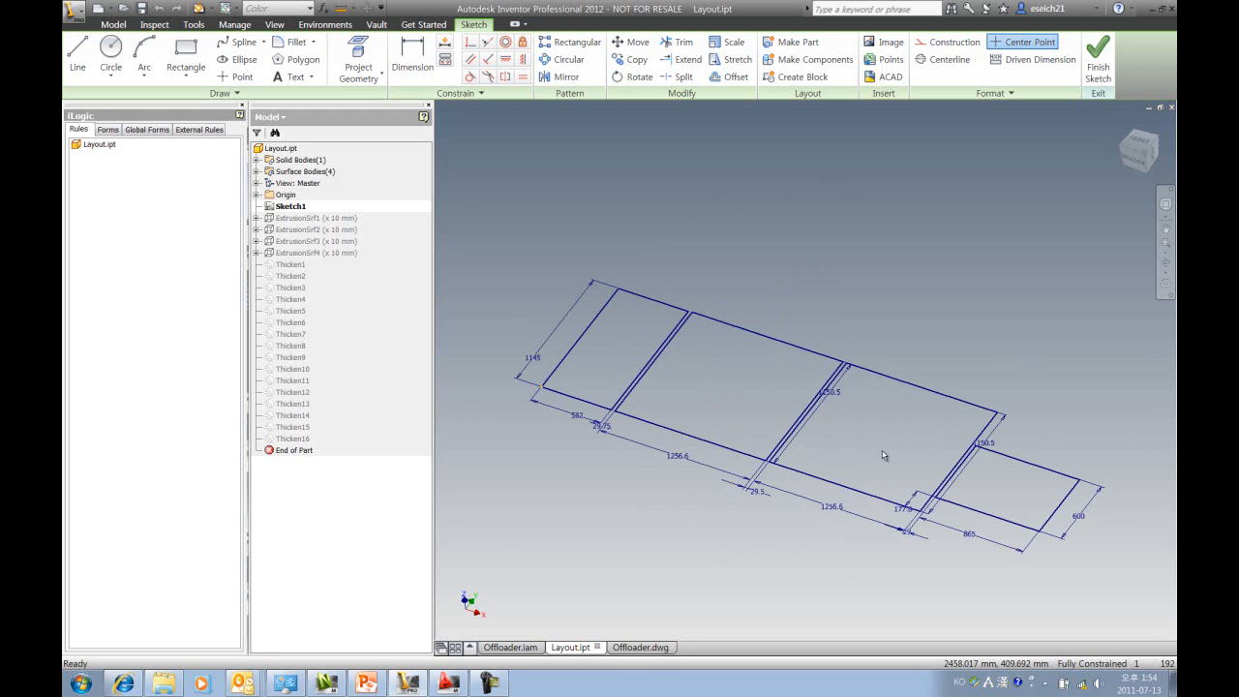
{"action": "left_click", "coordinate": [1098, 62]}
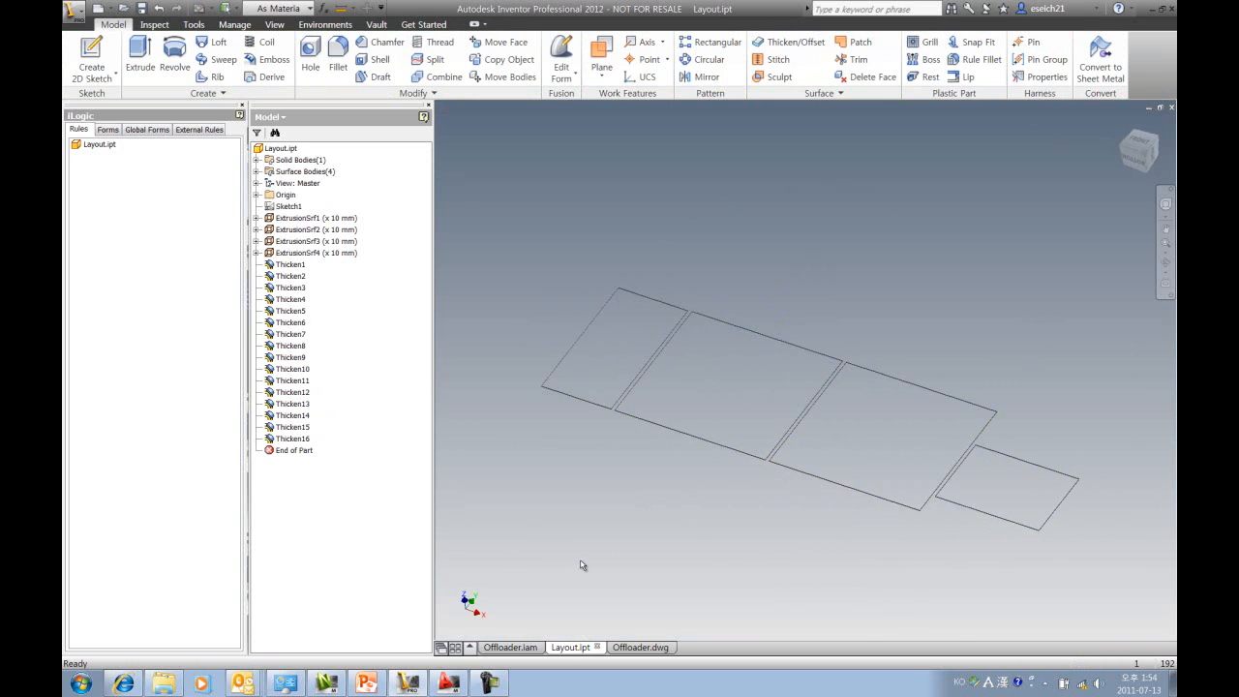
{"action": "left_click", "coordinate": [510, 646]}
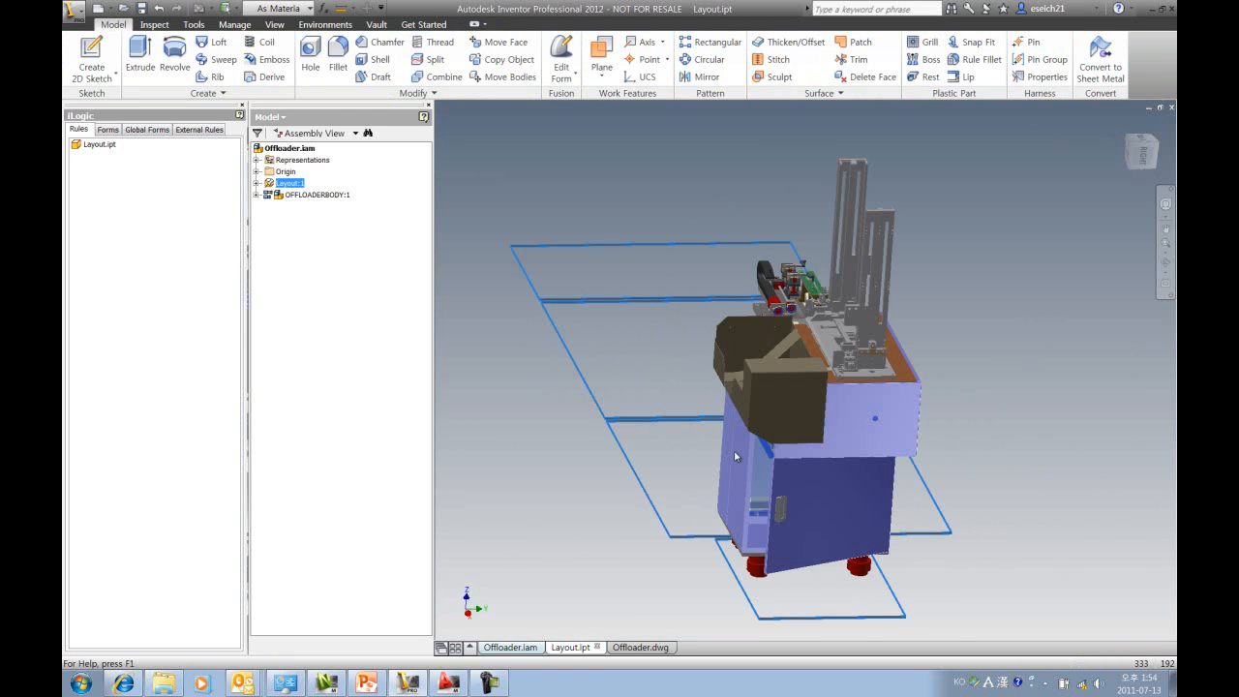
{"action": "middle_click_drag", "start_coordinate": [741, 393], "coordinate": [775, 402], "text": "shift"}
- Switch to Navisworks Manage, start a new file and restrict the files offered for appending to the Inventor format
{"action": "left_click", "coordinate": [325, 684]}
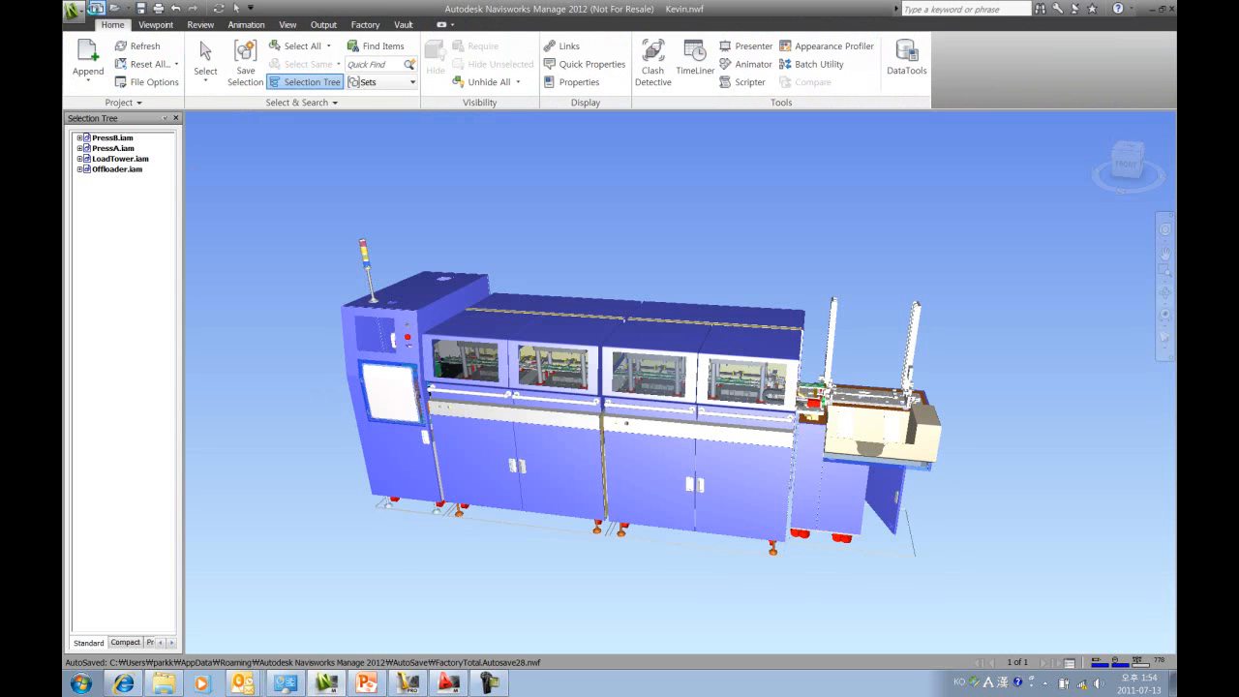
{"action": "left_click", "coordinate": [96, 9]}
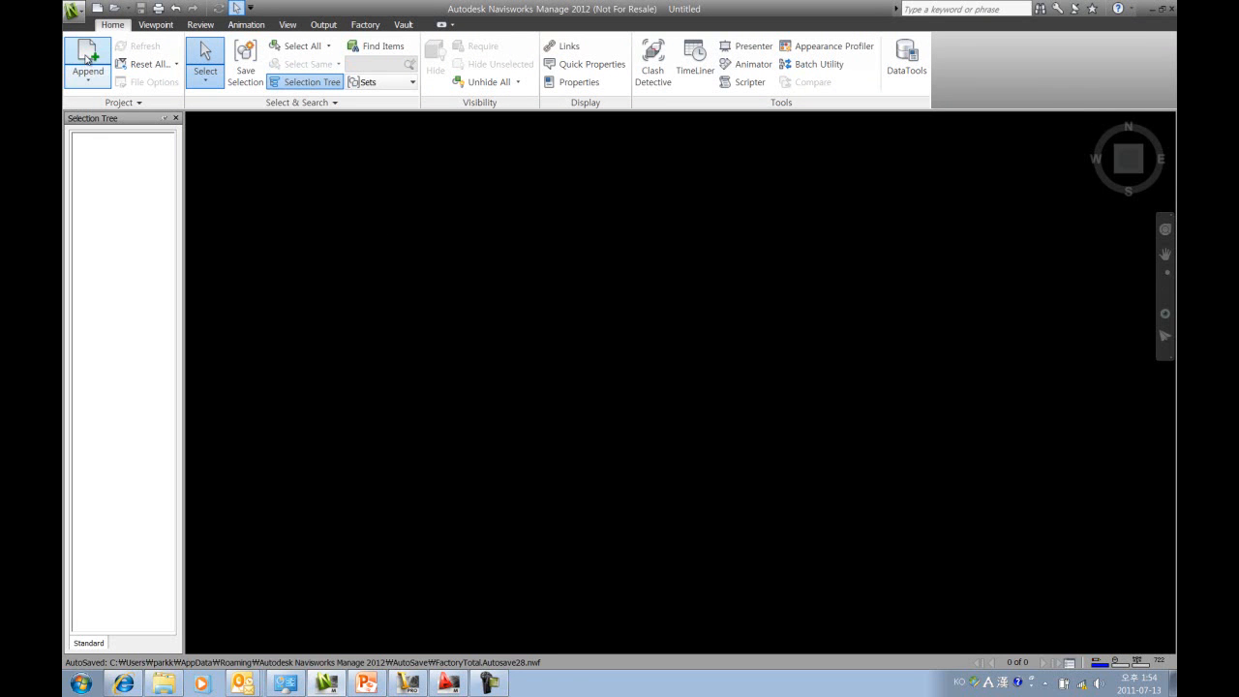
{"action": "left_click", "coordinate": [86, 58]}
{"action": "left_click", "coordinate": [504, 318]}
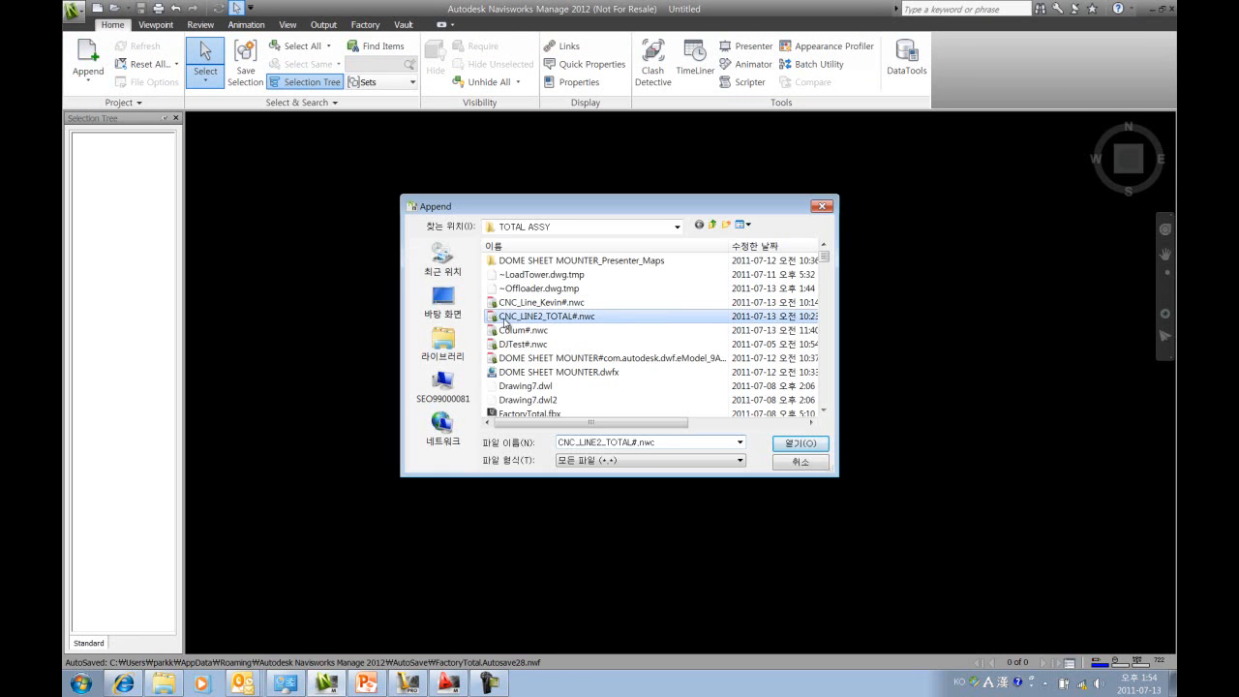
{"action": "left_click", "coordinate": [627, 460]}
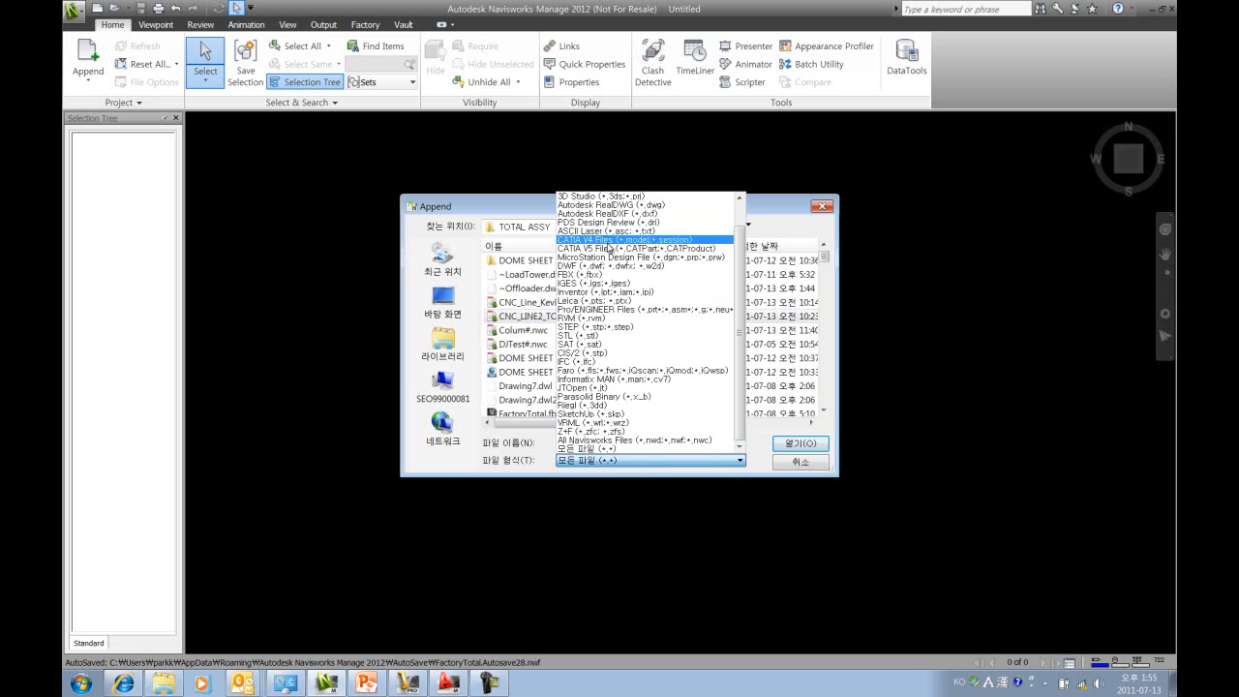
{"action": "left_click", "coordinate": [602, 291]}
- Append LoadTower.iam from the TOTAL ASSY folder to the empty scene and clear the selection
{"action": "left_click", "coordinate": [567, 330]}
{"action": "key", "text": "l"}
{"action": "scroll", "coordinate": [566, 330], "scroll_direction": "down", "scroll_amount": 8}
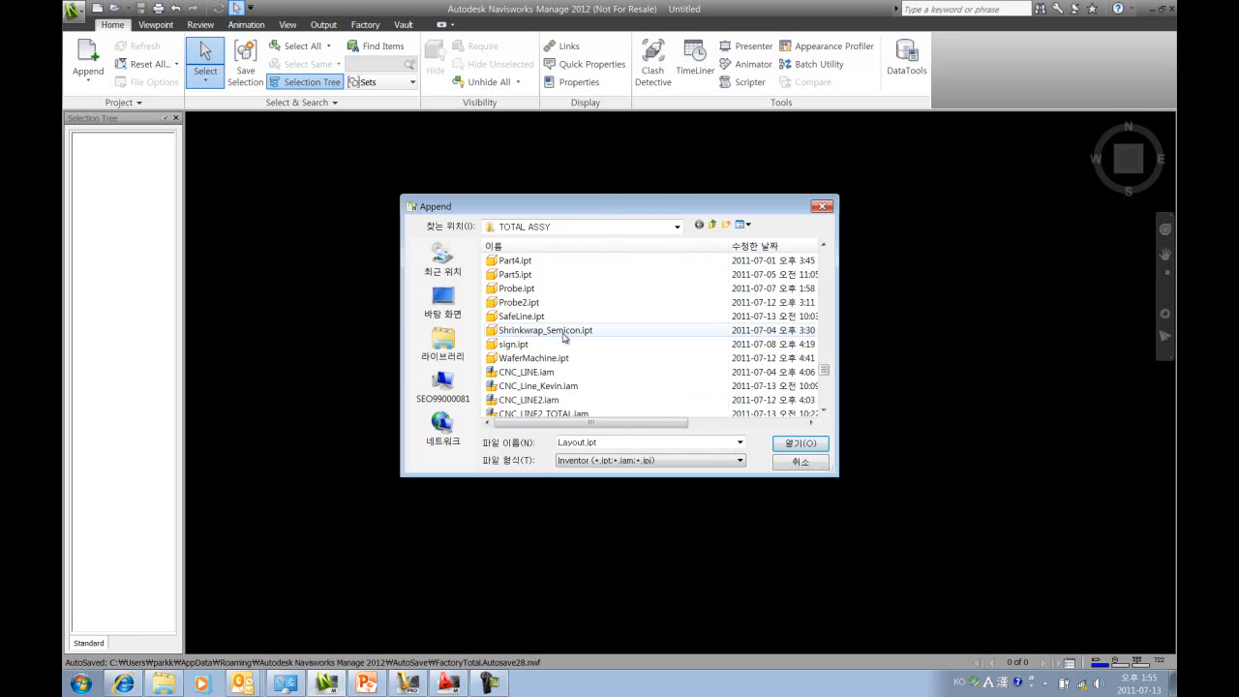
{"action": "scroll", "coordinate": [564, 341], "scroll_direction": "down", "scroll_amount": 3}
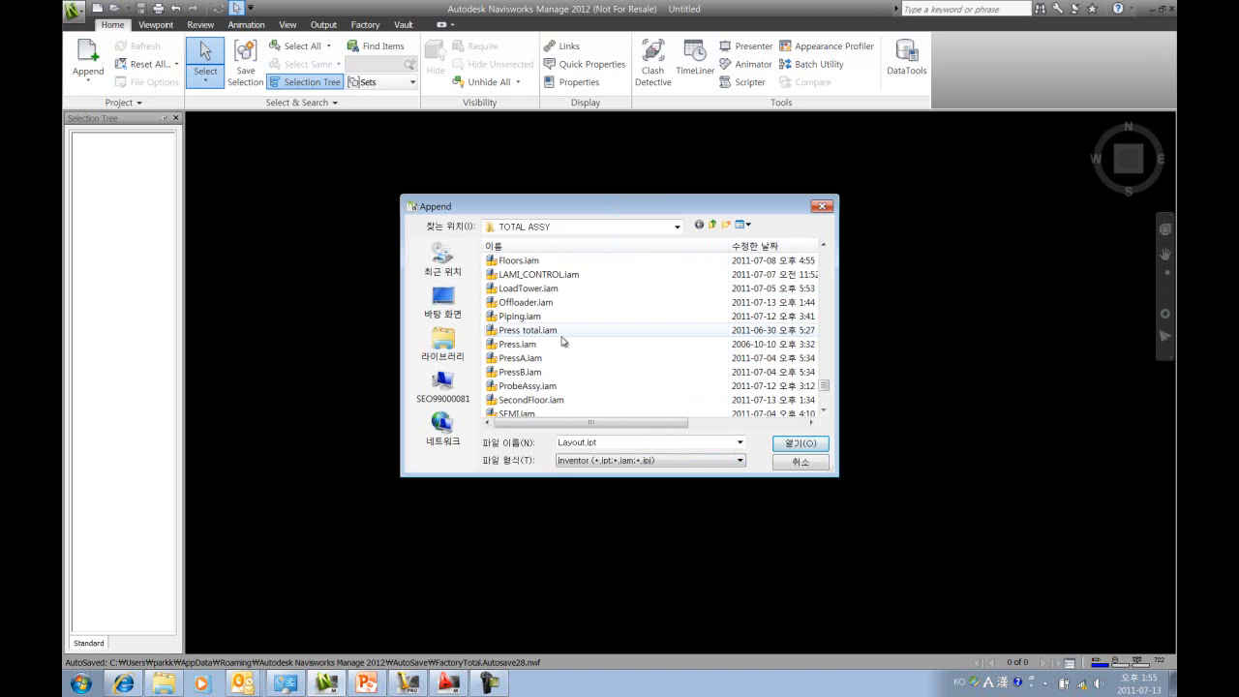
{"action": "scroll", "coordinate": [562, 340], "scroll_direction": "up", "scroll_amount": 2}
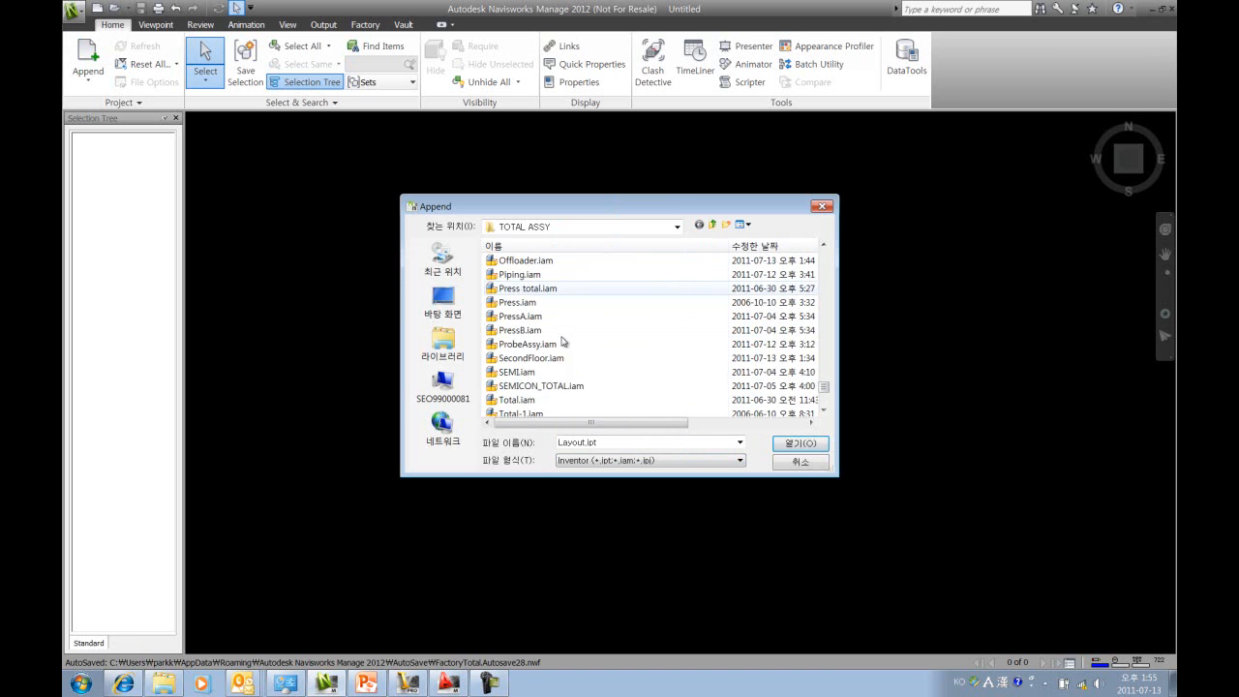
{"action": "left_click", "coordinate": [545, 291]}
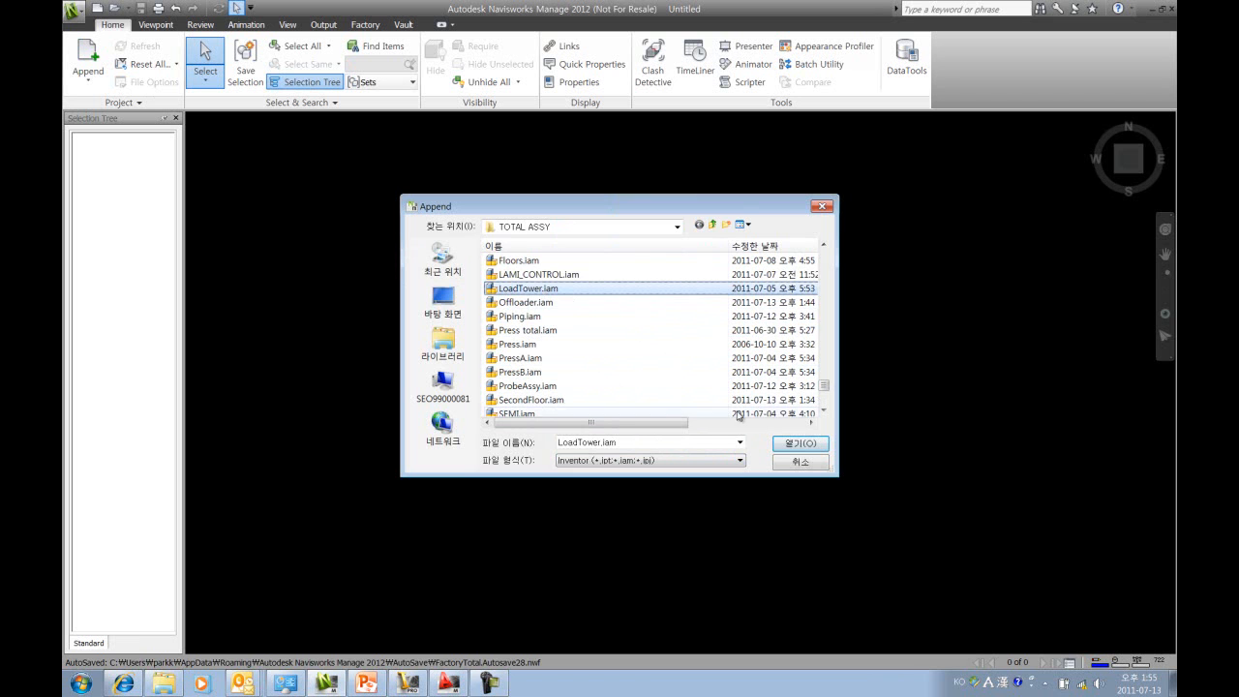
{"action": "left_click", "coordinate": [789, 442]}
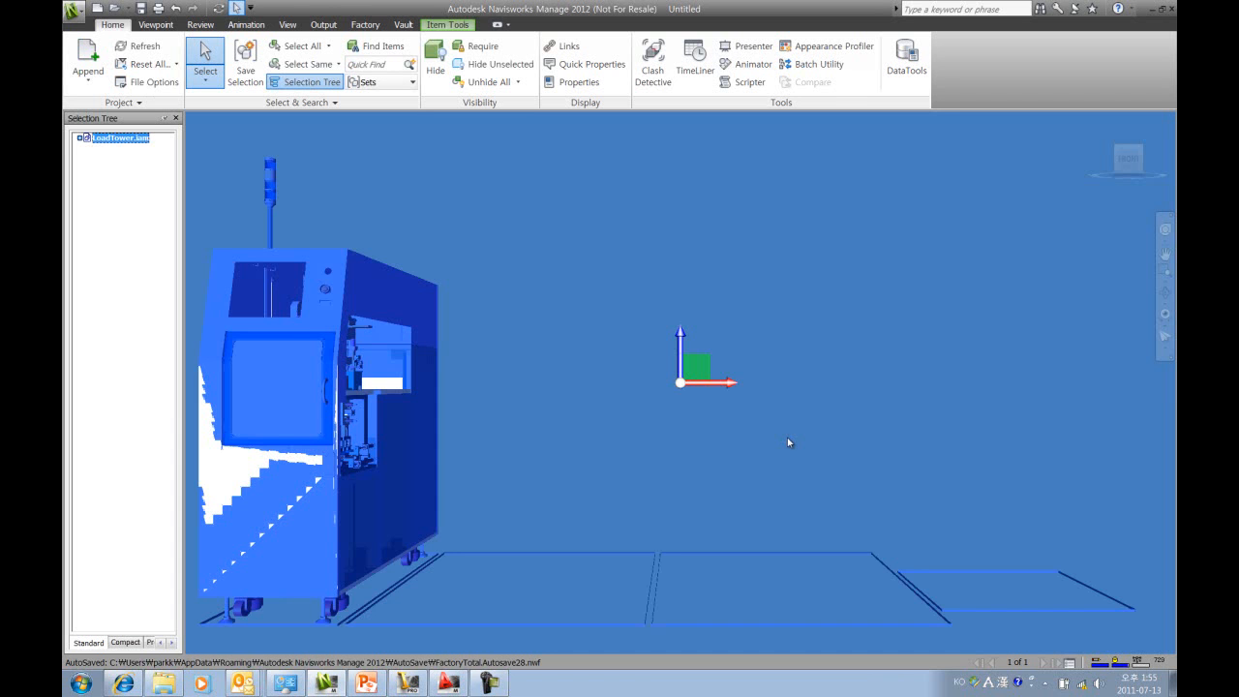
{"action": "left_click", "coordinate": [693, 461]}
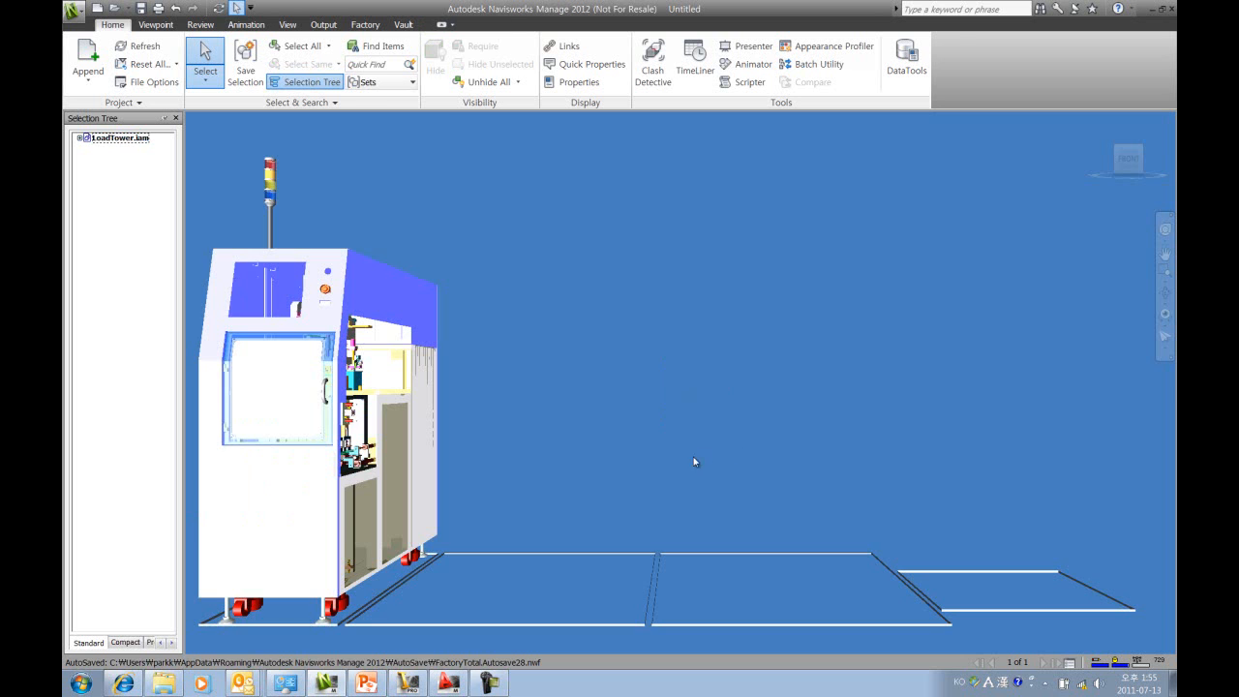
- Append PressA.iam from the TOTAL ASSY folder beside the load tower and clear the selection
{"action": "left_click", "coordinate": [1165, 293]}
{"action": "left_click_drag", "start_coordinate": [484, 367], "coordinate": [581, 410]}
{"action": "scroll", "coordinate": [474, 397], "scroll_direction": "up", "scroll_amount": 2}
{"action": "scroll", "coordinate": [478, 390], "scroll_direction": "down", "scroll_amount": 4}
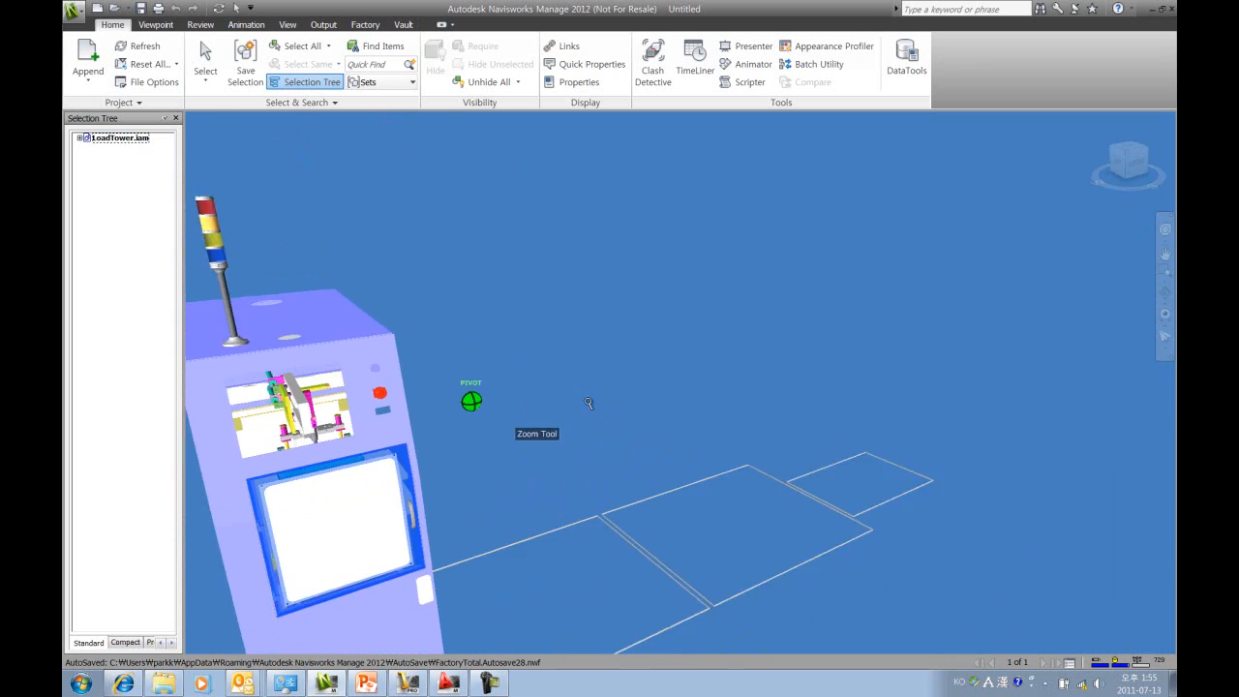
{"action": "left_click", "coordinate": [106, 62]}
{"action": "left_click", "coordinate": [504, 342]}
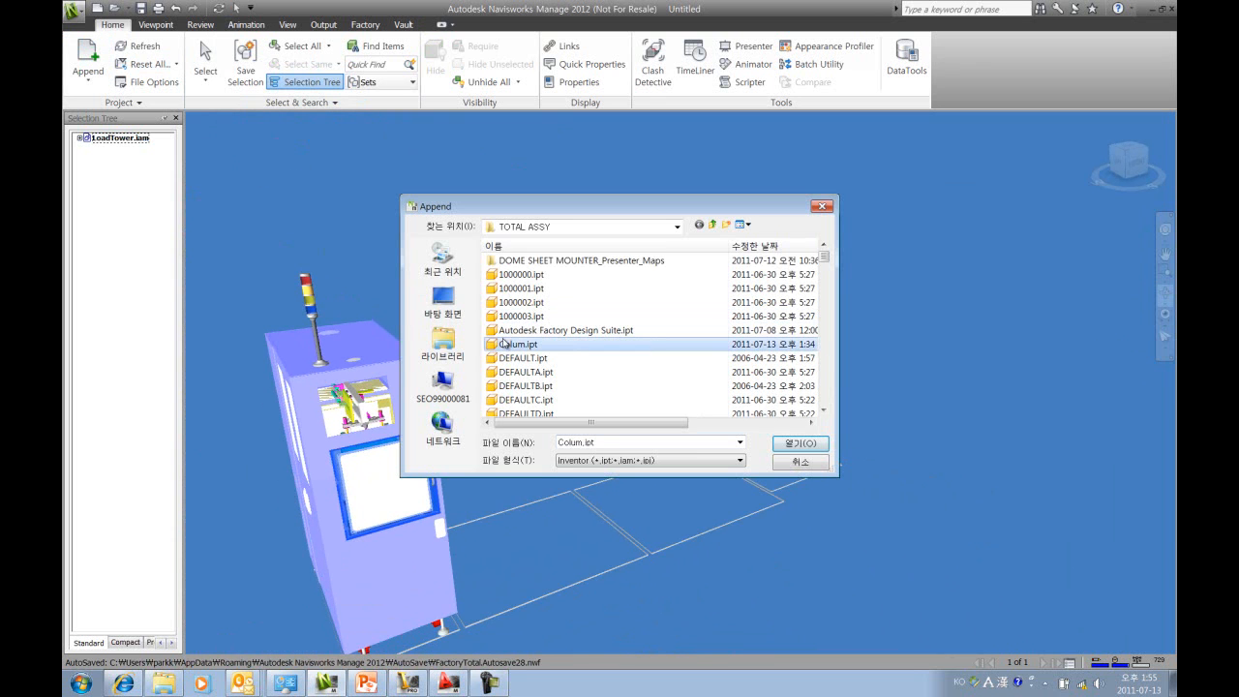
{"action": "key", "text": "p"}
{"action": "scroll", "coordinate": [514, 356], "scroll_direction": "down", "scroll_amount": 8}
{"action": "scroll", "coordinate": [518, 367], "scroll_direction": "down", "scroll_amount": 2}
{"action": "left_click", "coordinate": [522, 316]}
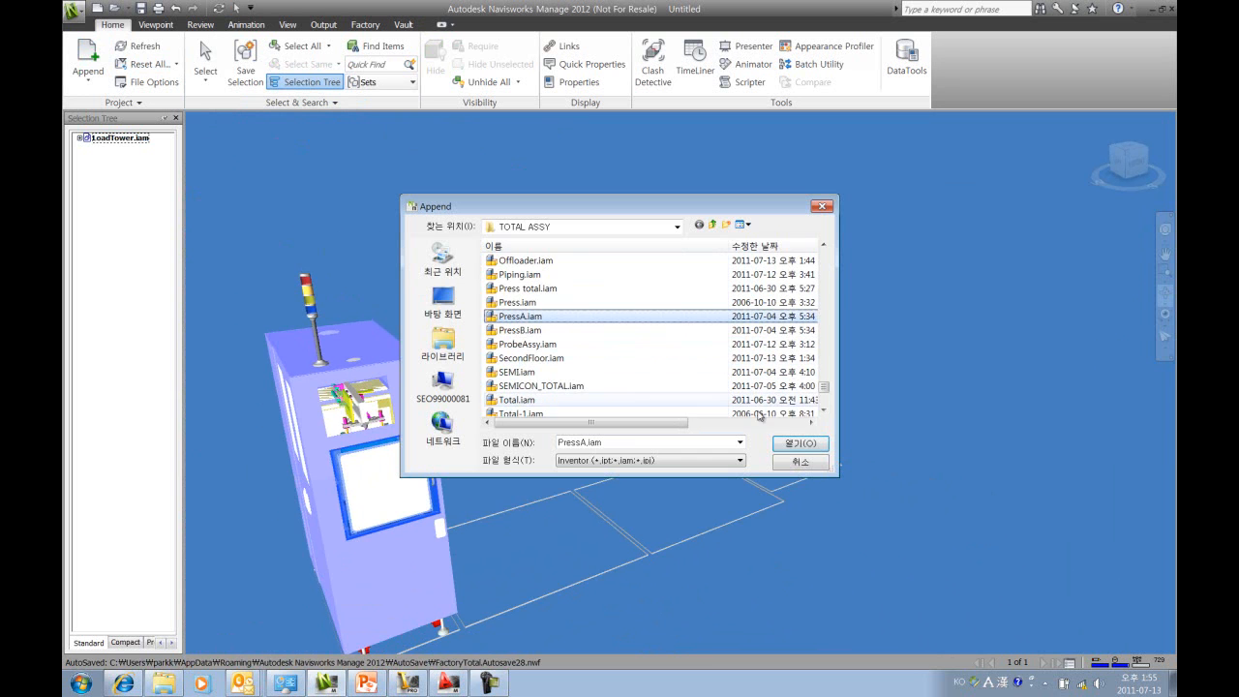
{"action": "left_click", "coordinate": [801, 443]}
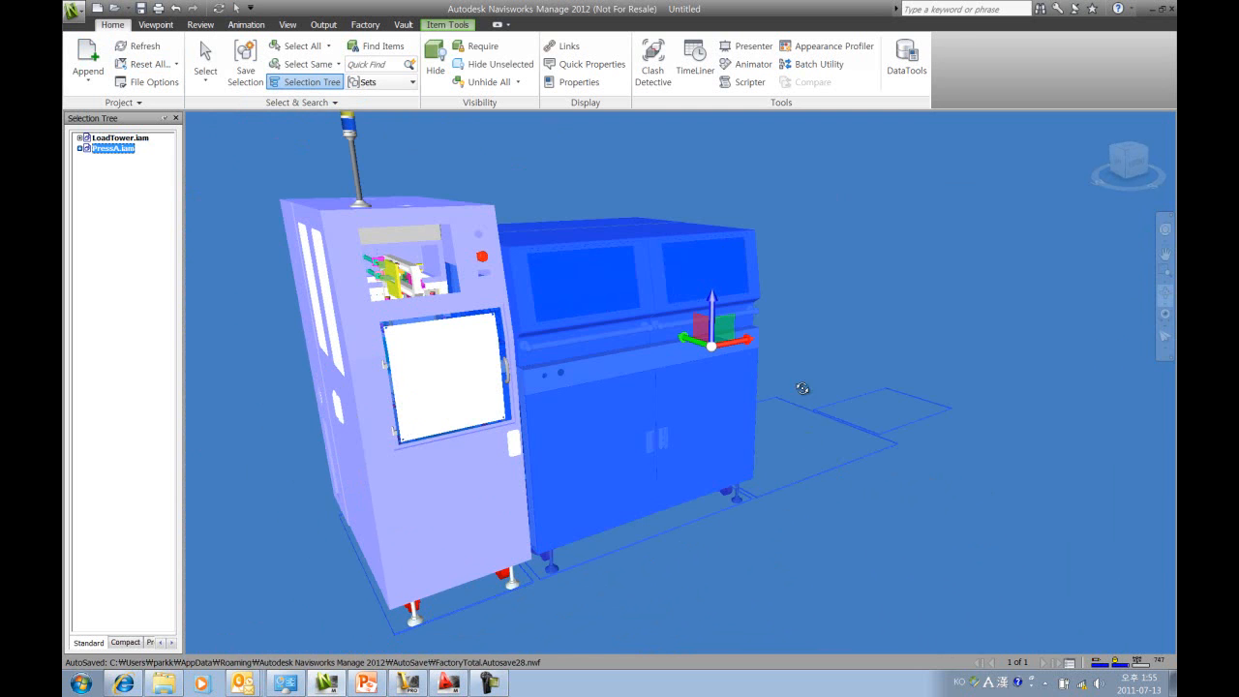
{"action": "left_click", "coordinate": [806, 314]}
- Turn off the Third Person option for navigating the scene
{"action": "mouse_move", "coordinate": [805, 333]}
{"action": "left_mouse_down"}
{"action": "mouse_move", "coordinate": [730, 346]}
{"action": "mouse_move", "coordinate": [742, 473]}
{"action": "mouse_move", "coordinate": [741, 319]}
{"action": "mouse_move", "coordinate": [819, 316]}
{"action": "left_mouse_up"}
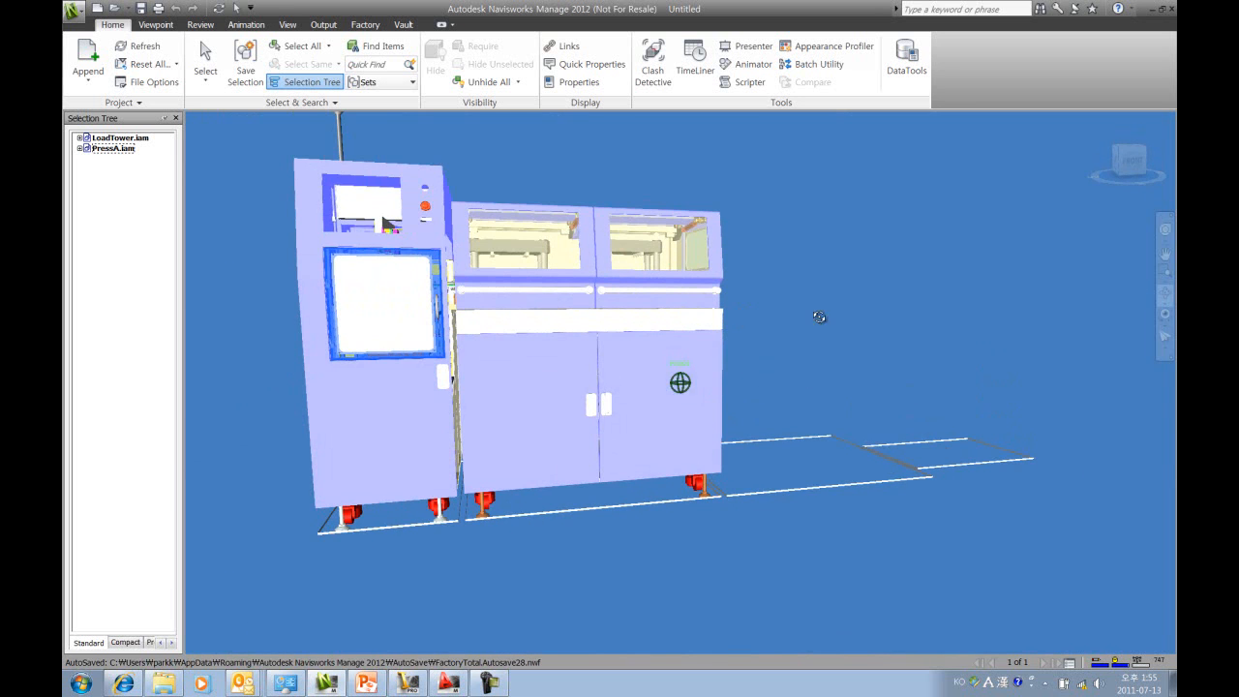
{"action": "left_click", "coordinate": [1170, 353]}
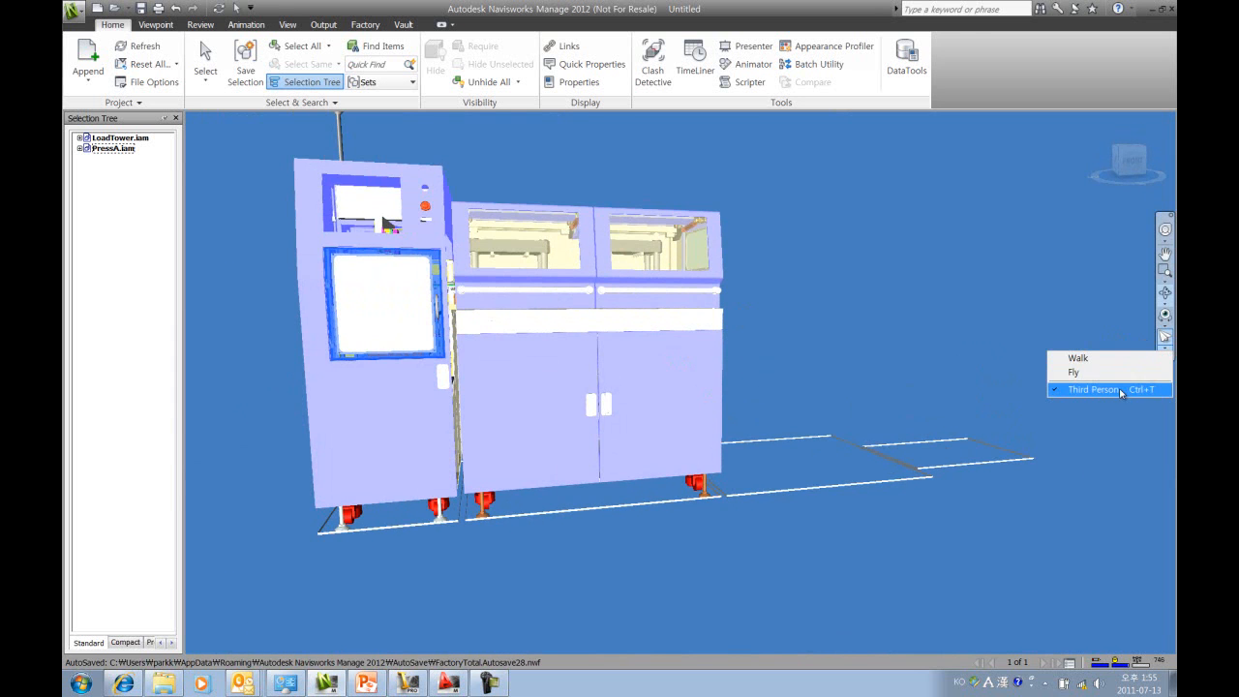
{"action": "left_click", "coordinate": [1132, 390]}
{"action": "left_click_drag", "start_coordinate": [788, 356], "coordinate": [749, 374]}
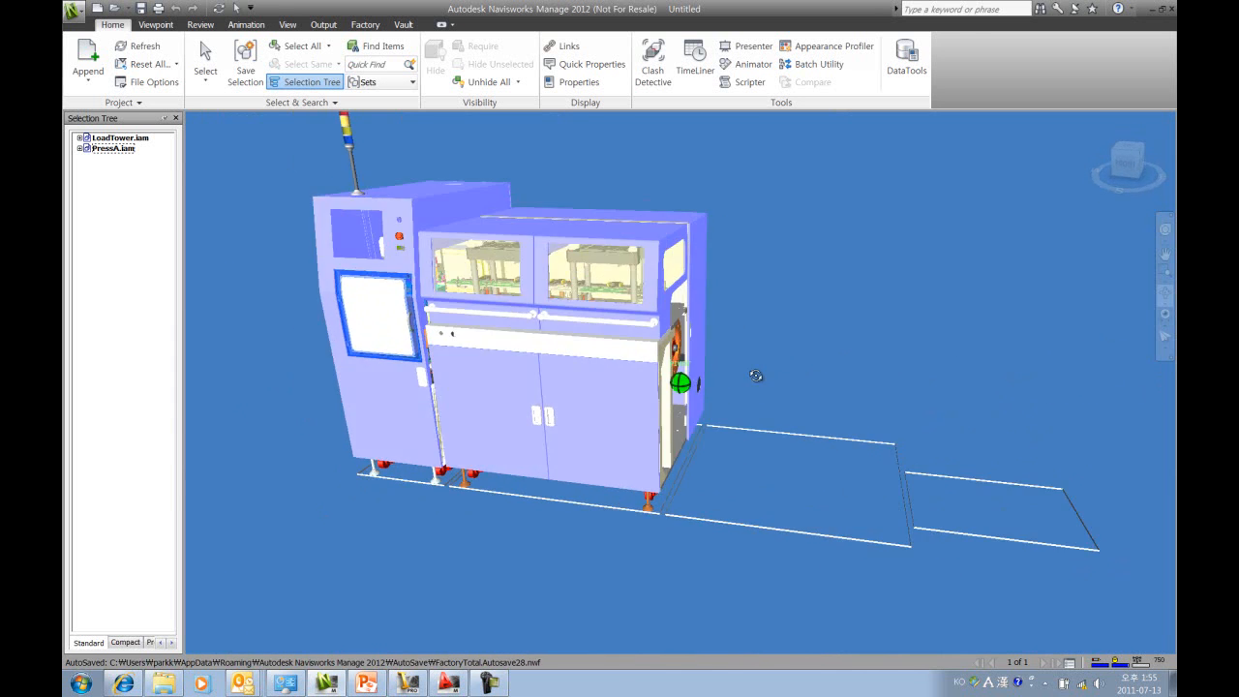
- Append PressB.iam from the TOTAL ASSY folder to the machine line and clear the selection
{"action": "left_click", "coordinate": [87, 60]}
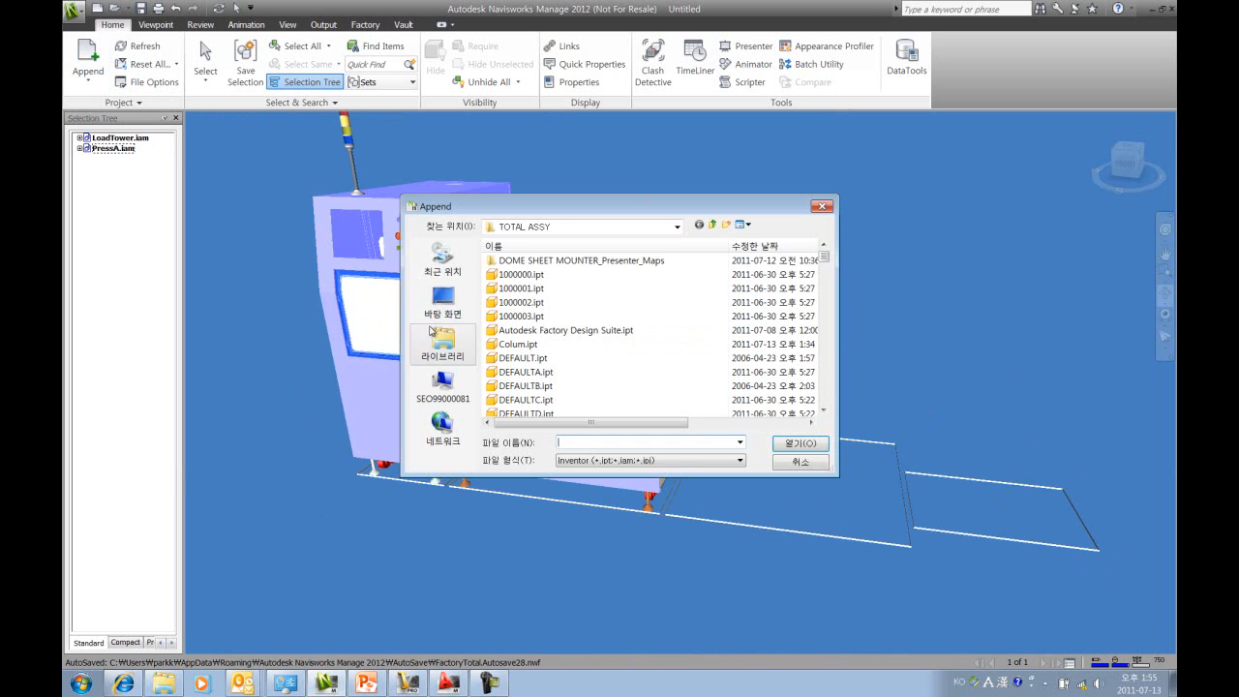
{"action": "left_click", "coordinate": [496, 359]}
{"action": "key", "text": "p"}
{"action": "scroll", "coordinate": [498, 370], "scroll_direction": "down", "scroll_amount": 7}
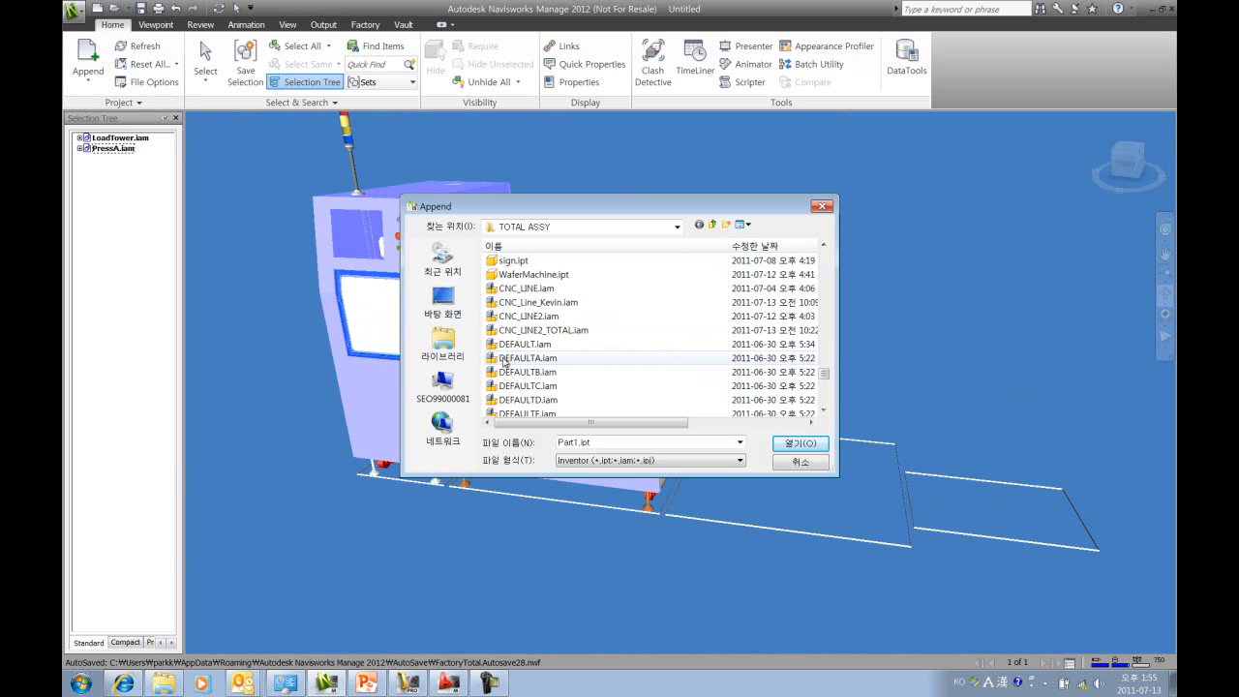
{"action": "scroll", "coordinate": [518, 374], "scroll_direction": "down", "scroll_amount": 2}
{"action": "left_click", "coordinate": [520, 373]}
{"action": "left_click", "coordinate": [794, 443]}
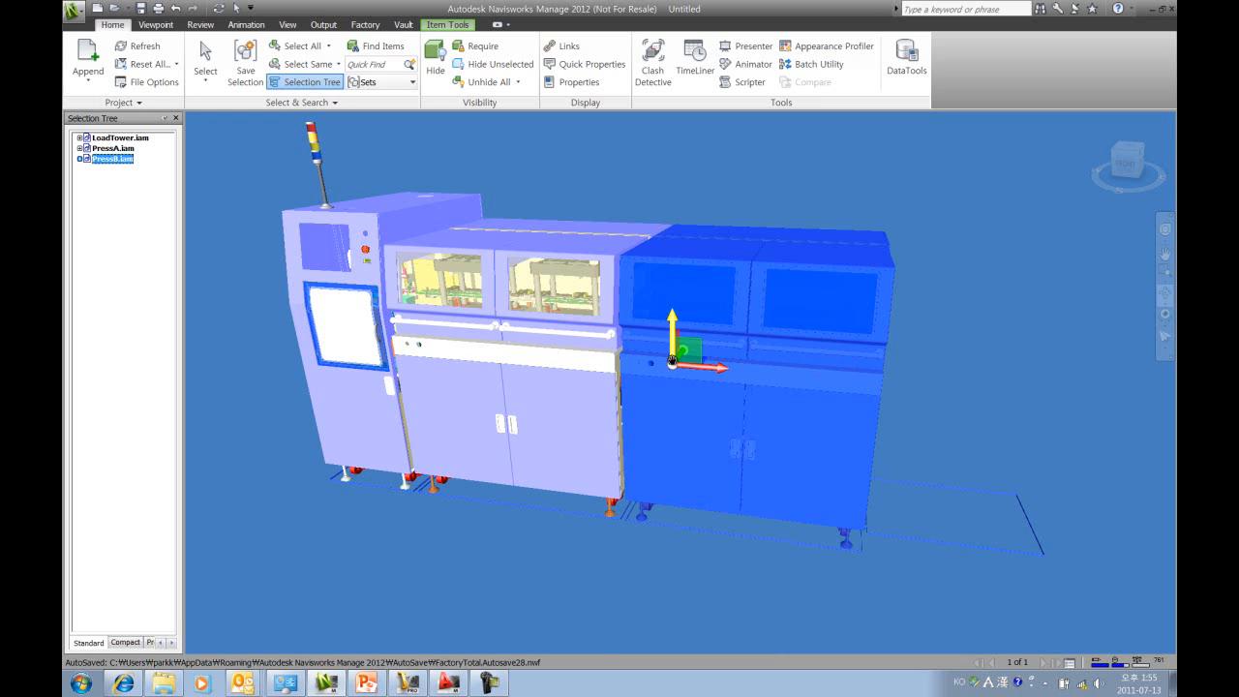
{"action": "left_click", "coordinate": [974, 383]}
- Append Offloader.iam at the end of the machine line and clear the selection
{"action": "left_click", "coordinate": [85, 60]}
{"action": "left_click", "coordinate": [520, 344]}
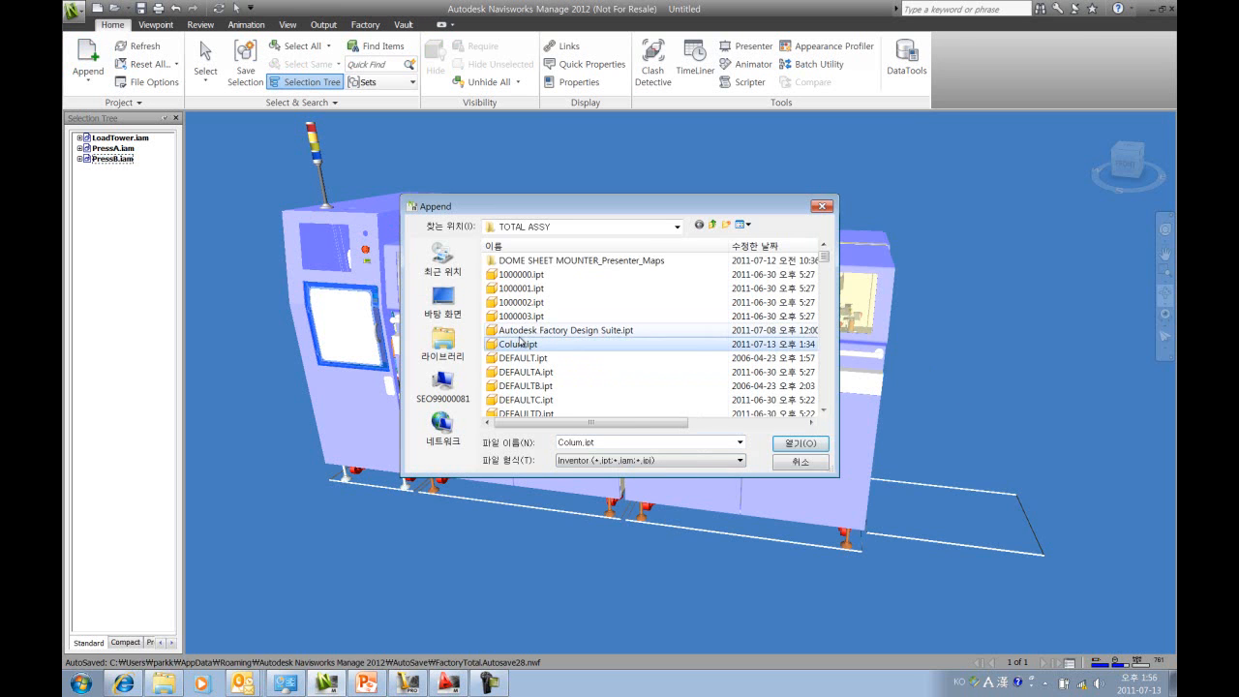
{"action": "key", "text": "o"}
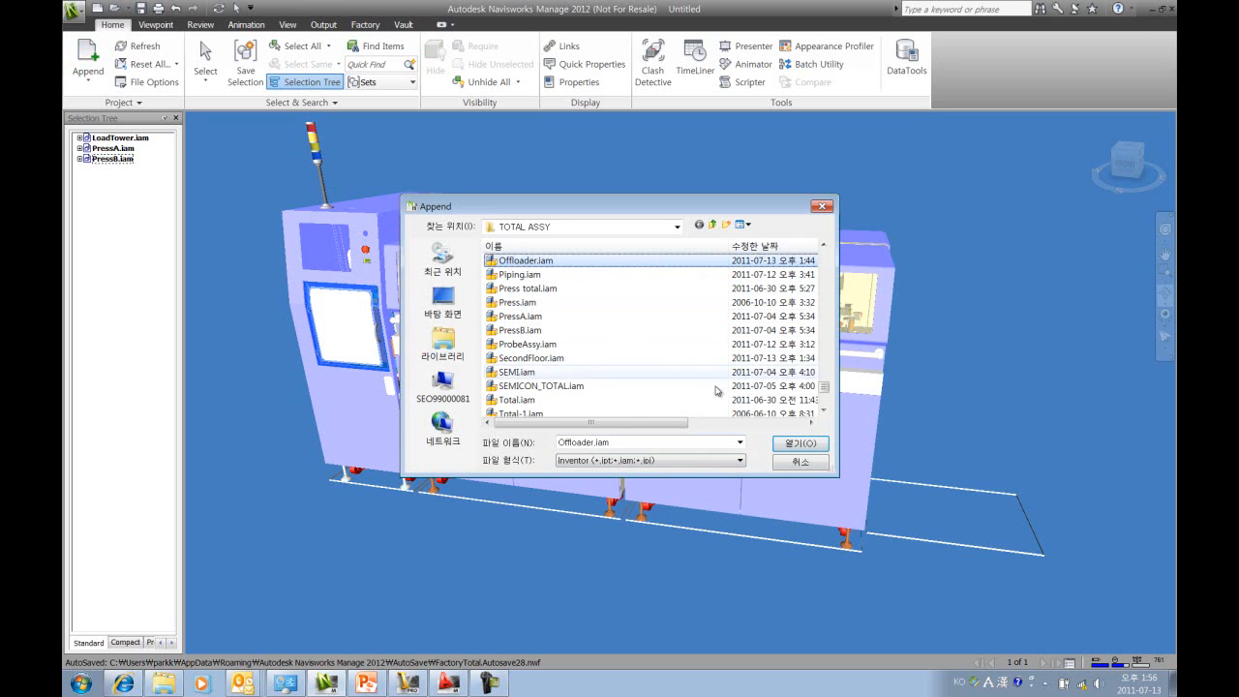
{"action": "left_click", "coordinate": [796, 442]}
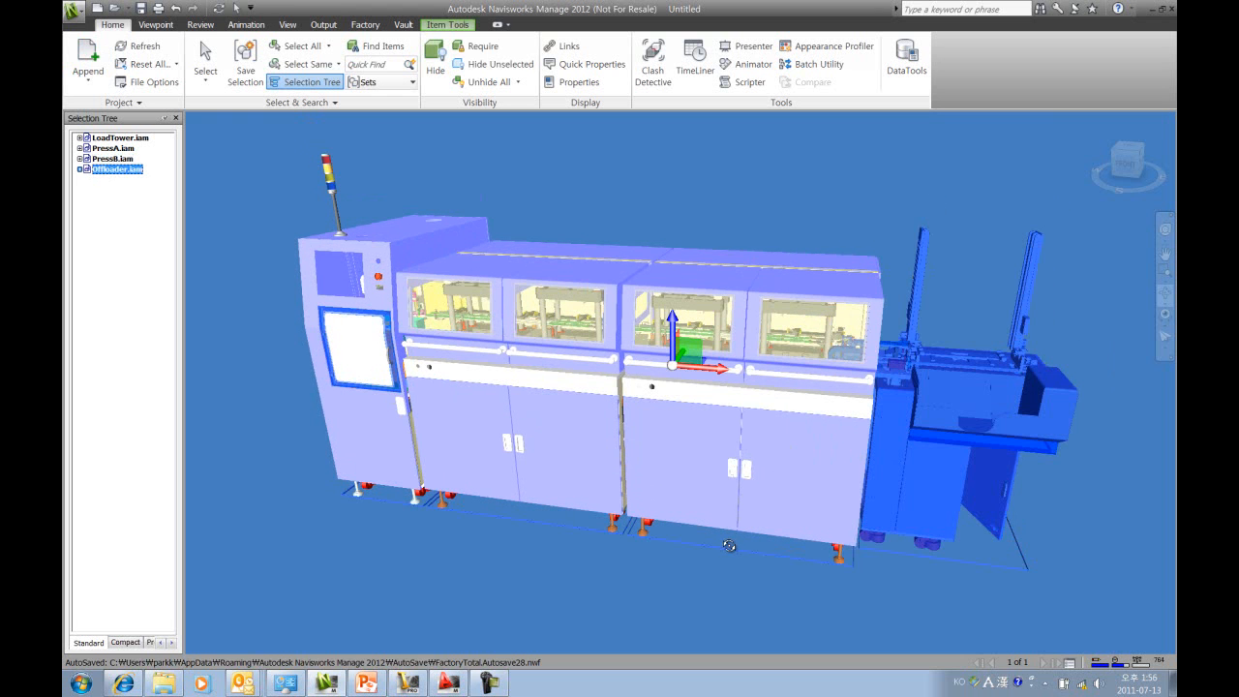
{"action": "key", "text": "Escape"}
- Inspect the combined machine line and the press mechanism from the offloader end, and restore the home view
{"action": "left_click_drag", "start_coordinate": [703, 566], "coordinate": [556, 560]}
{"action": "scroll", "coordinate": [759, 345], "scroll_direction": "up", "scroll_amount": 1}
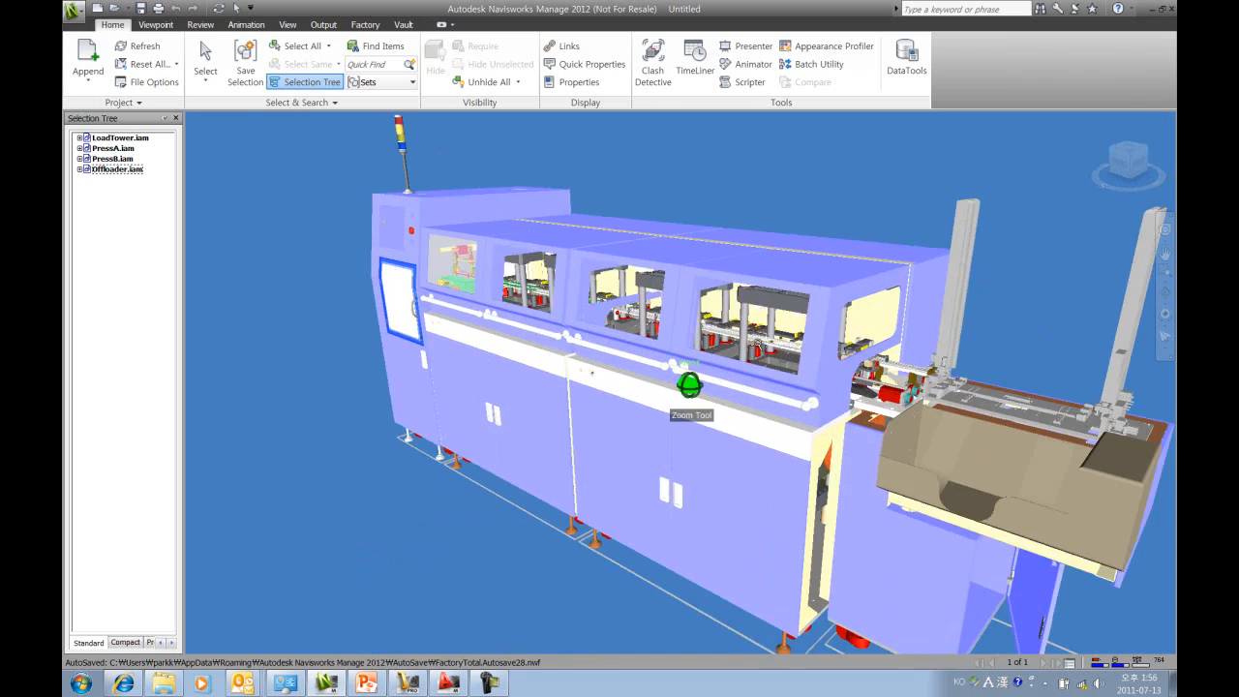
{"action": "scroll", "coordinate": [689, 385], "scroll_direction": "up", "scroll_amount": 5}
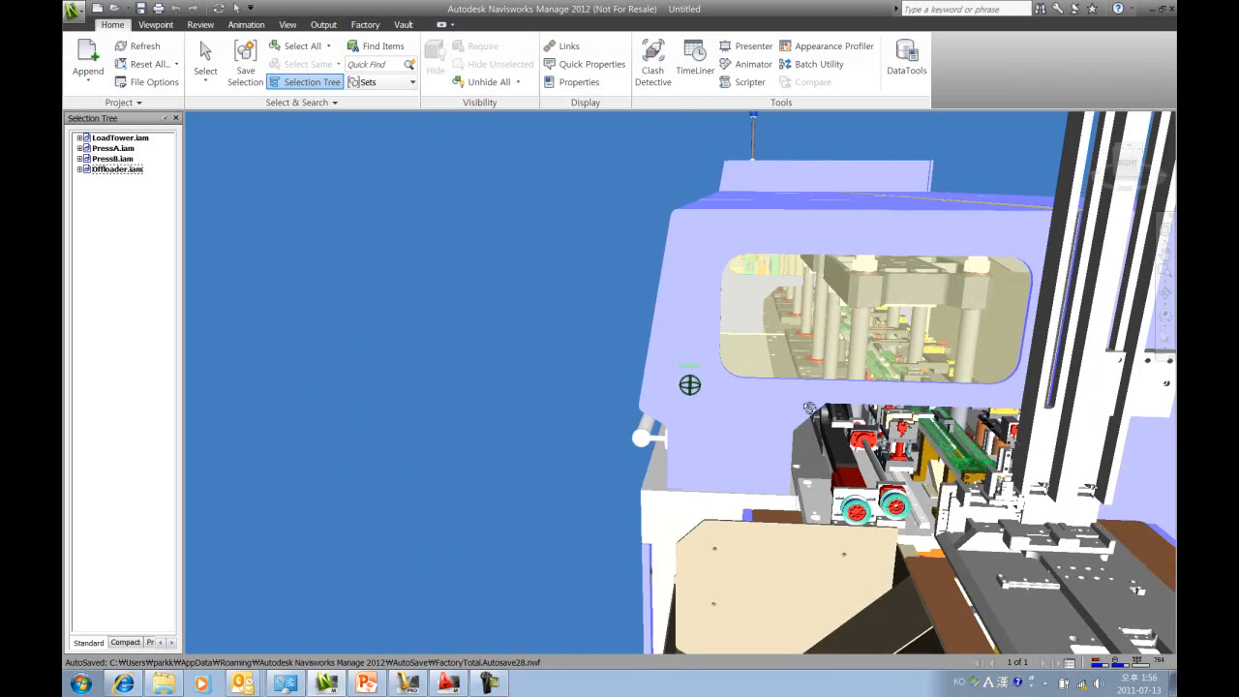
{"action": "scroll", "coordinate": [689, 385], "scroll_direction": "up", "scroll_amount": 5}
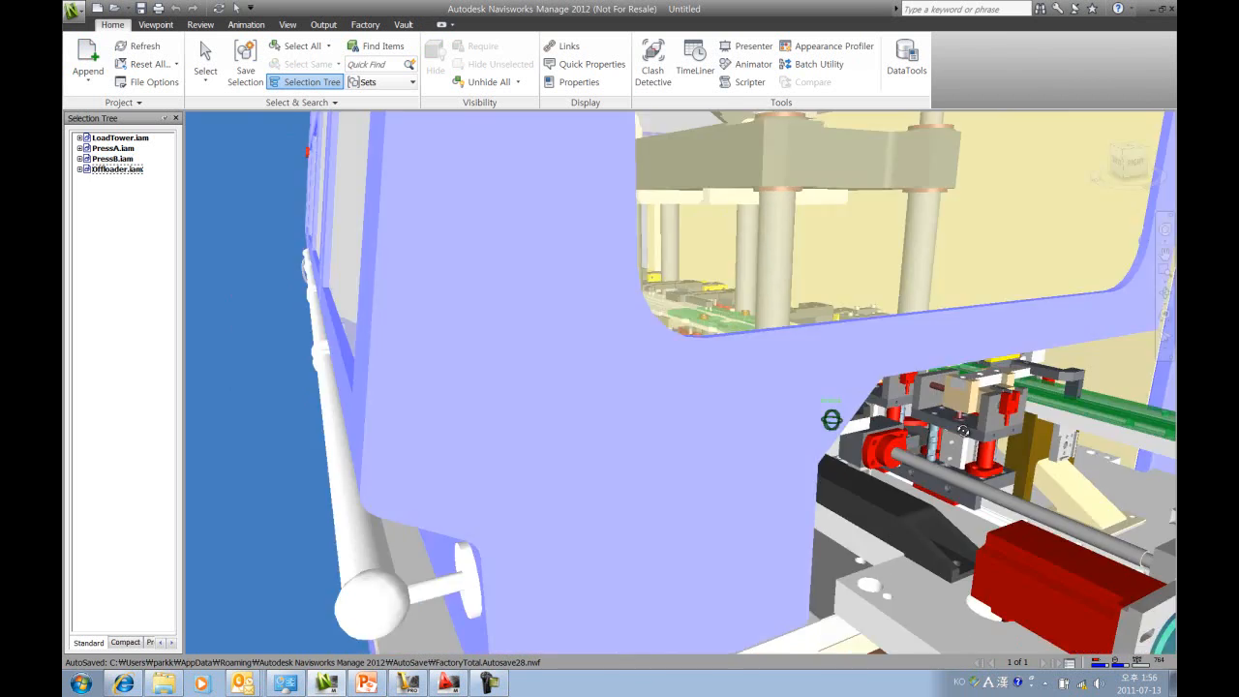
{"action": "scroll", "coordinate": [830, 419], "scroll_direction": "up", "scroll_amount": 2}
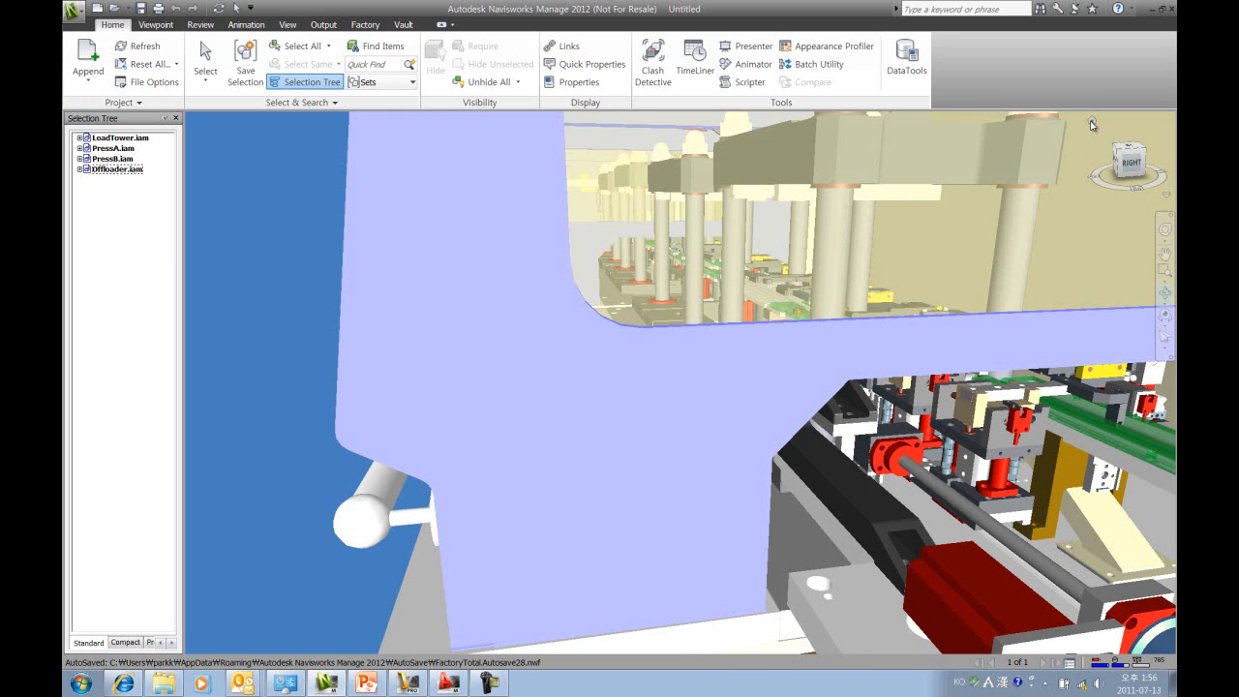
{"action": "left_click", "coordinate": [1092, 124]}
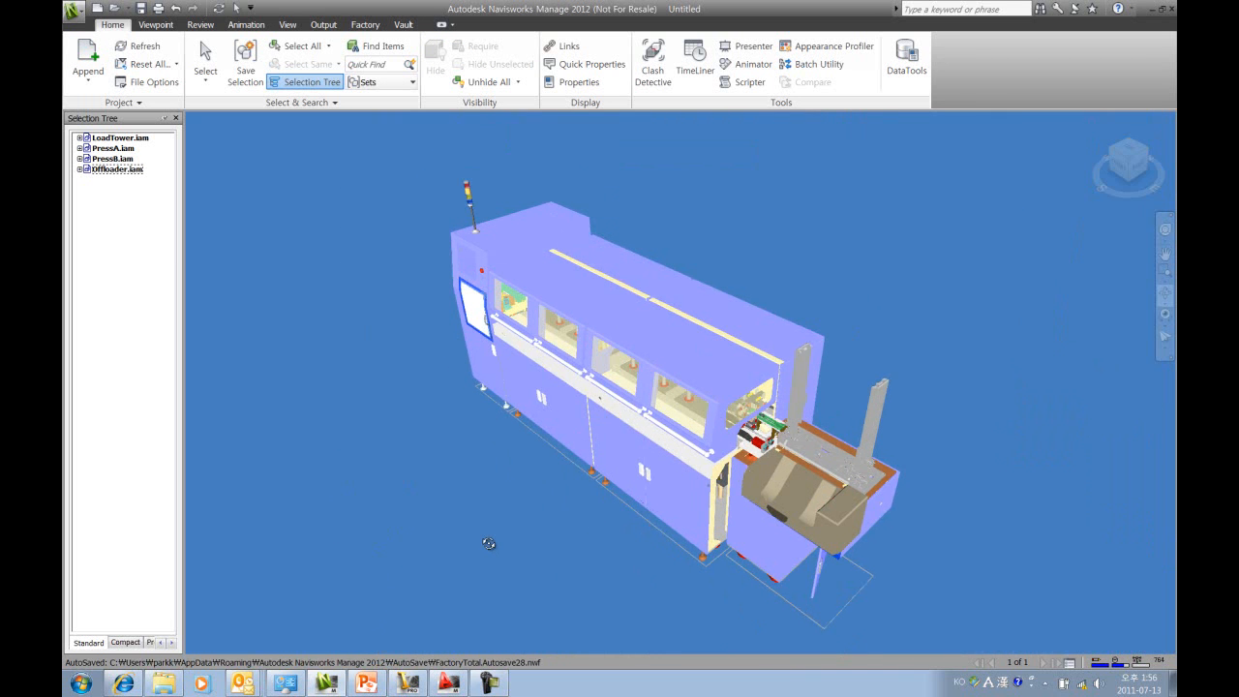
- Switch to Inventor, examine the Offloader.dwg drawing sheet, and return to the combined line in Navisworks
{"action": "left_click", "coordinate": [466, 683]}
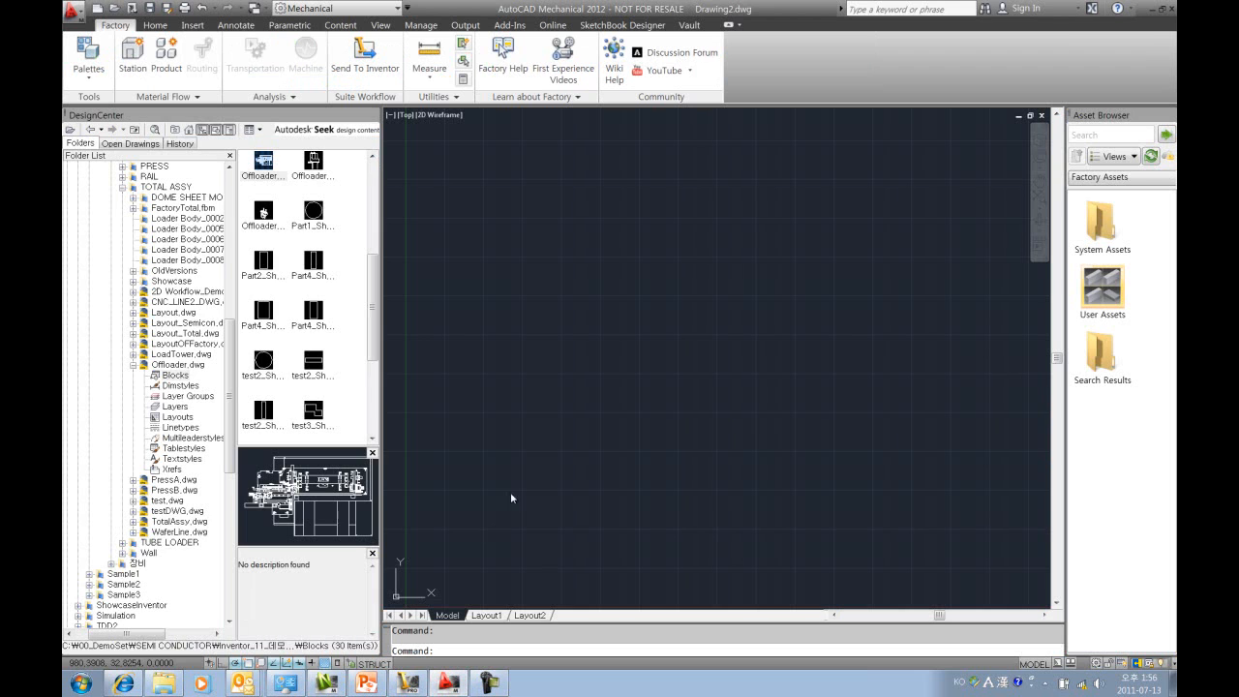
{"action": "left_click", "coordinate": [406, 683]}
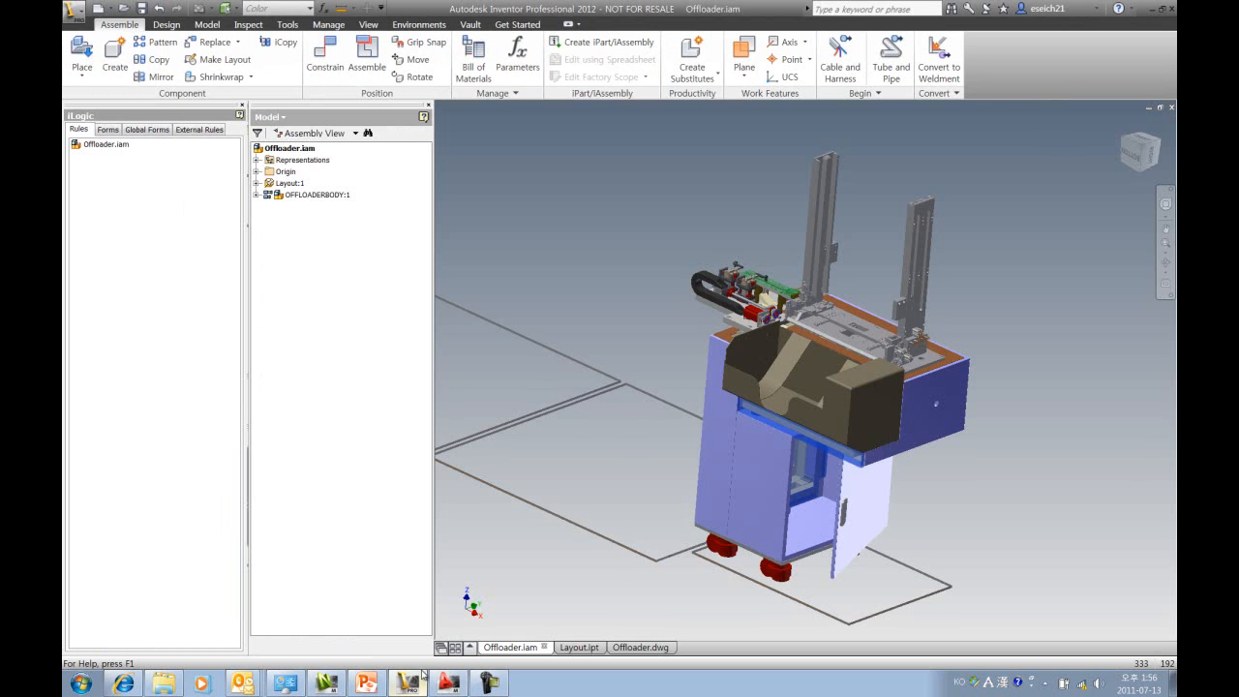
{"action": "left_click", "coordinate": [634, 648]}
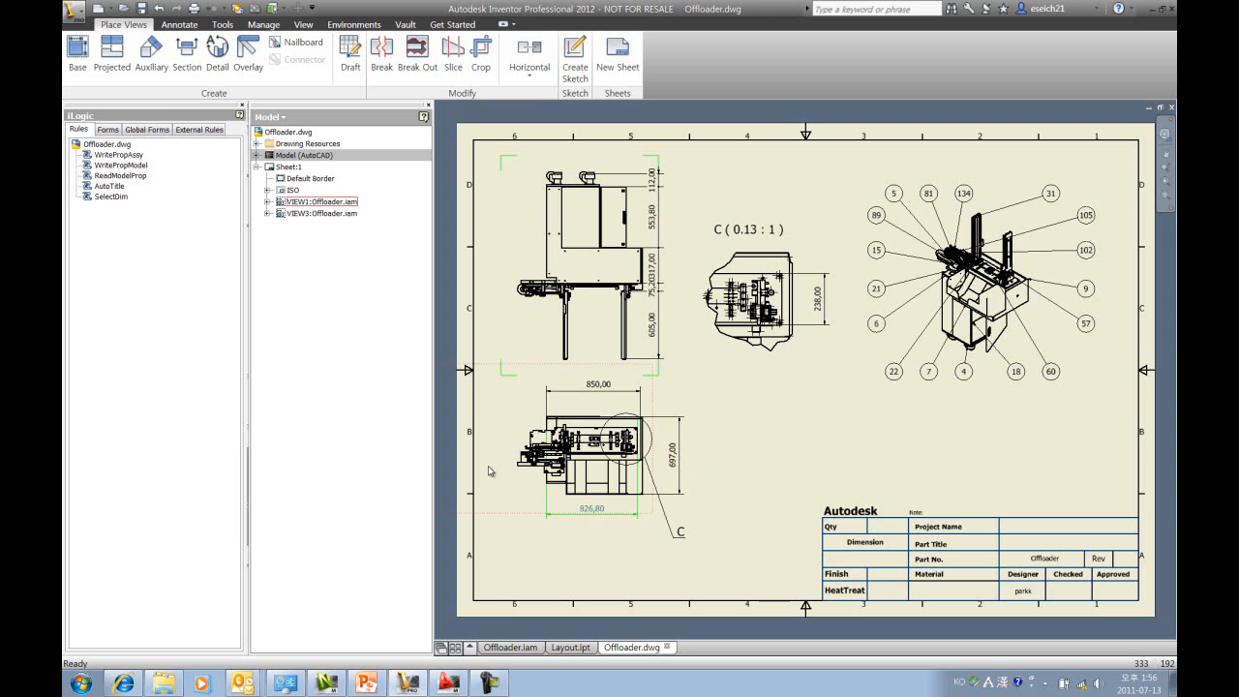
{"action": "middle_click_drag", "start_coordinate": [515, 540], "coordinate": [553, 570]}
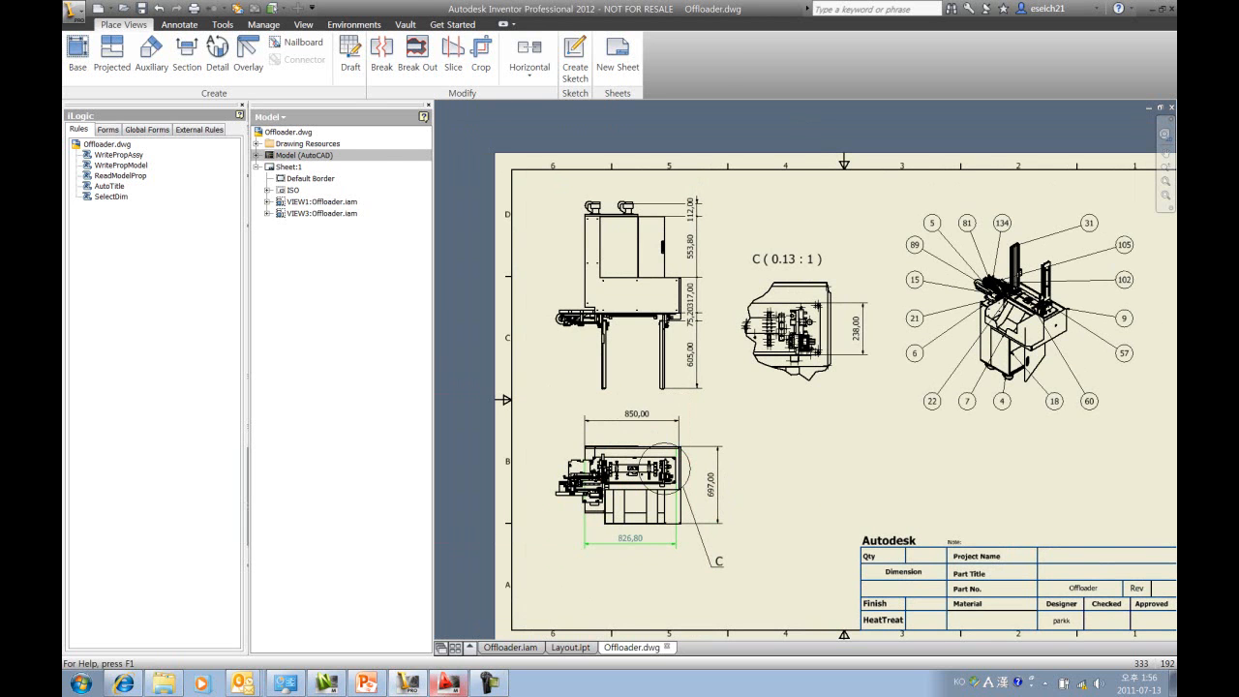
{"action": "left_click", "coordinate": [447, 684]}
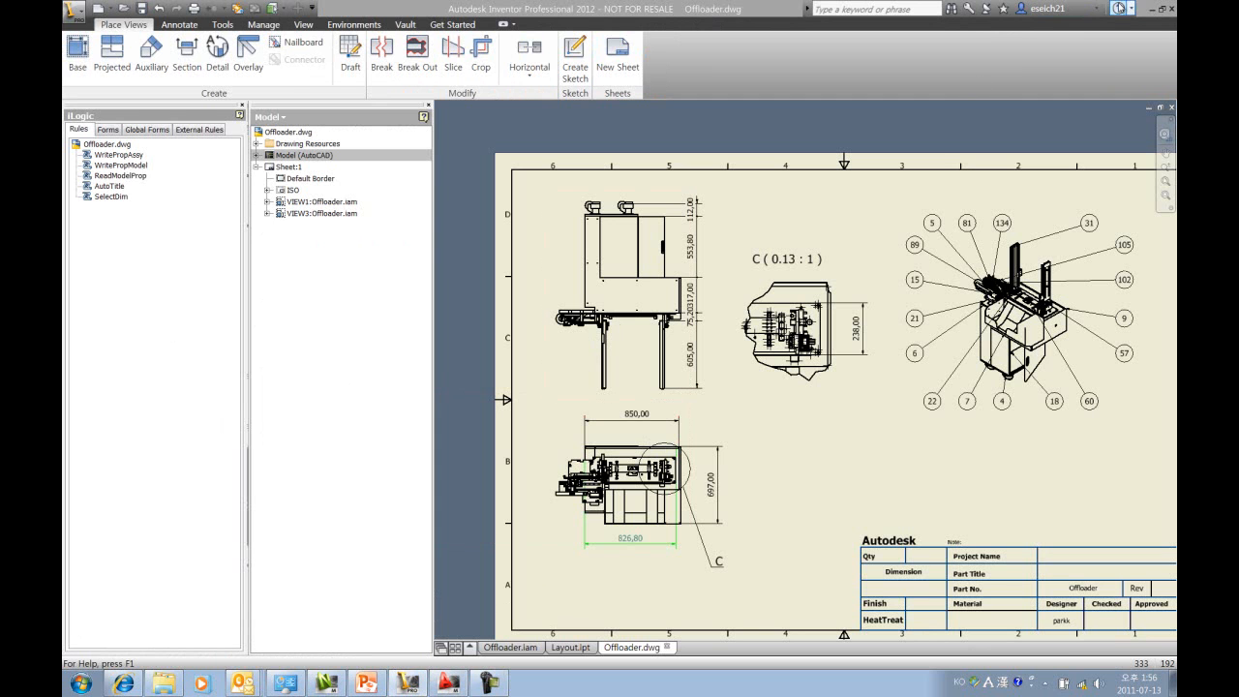
{"action": "left_click", "coordinate": [1152, 10]}
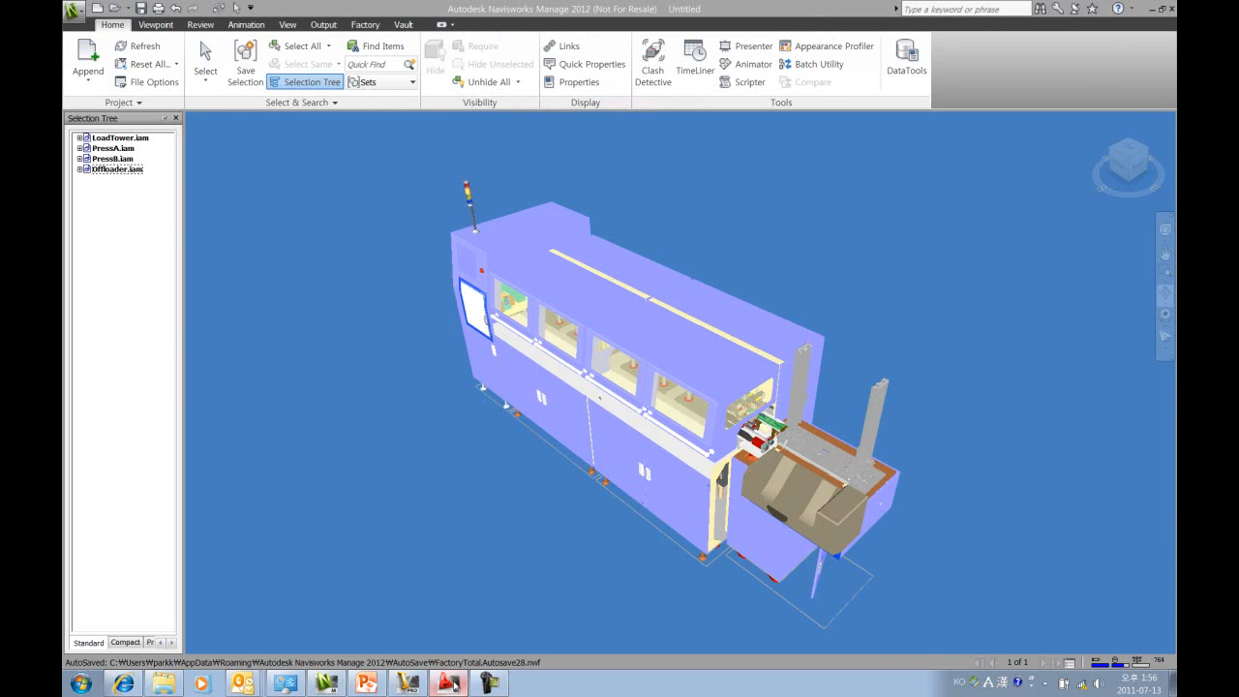
- Switch to AutoCAD Mechanical, list the blocks of LoadTower.dwg from the TOTAL ASSY folder, and preview the load tower views
{"action": "left_click", "coordinate": [451, 683]}
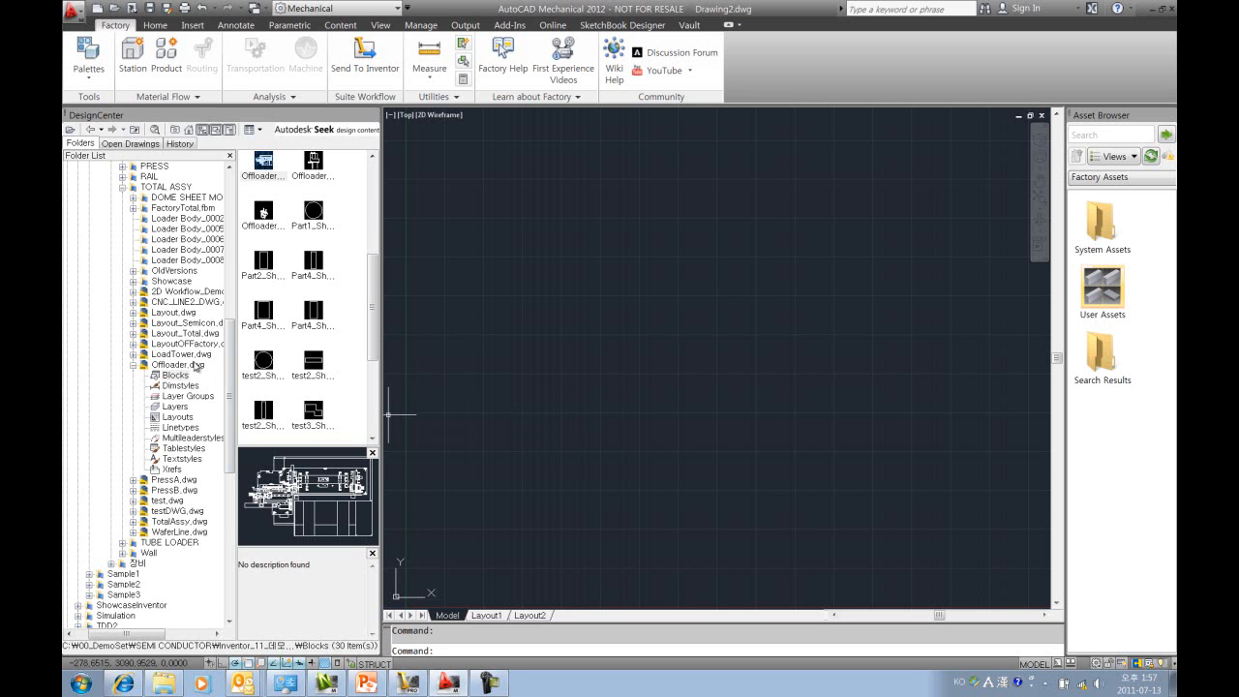
{"action": "left_click", "coordinate": [134, 355]}
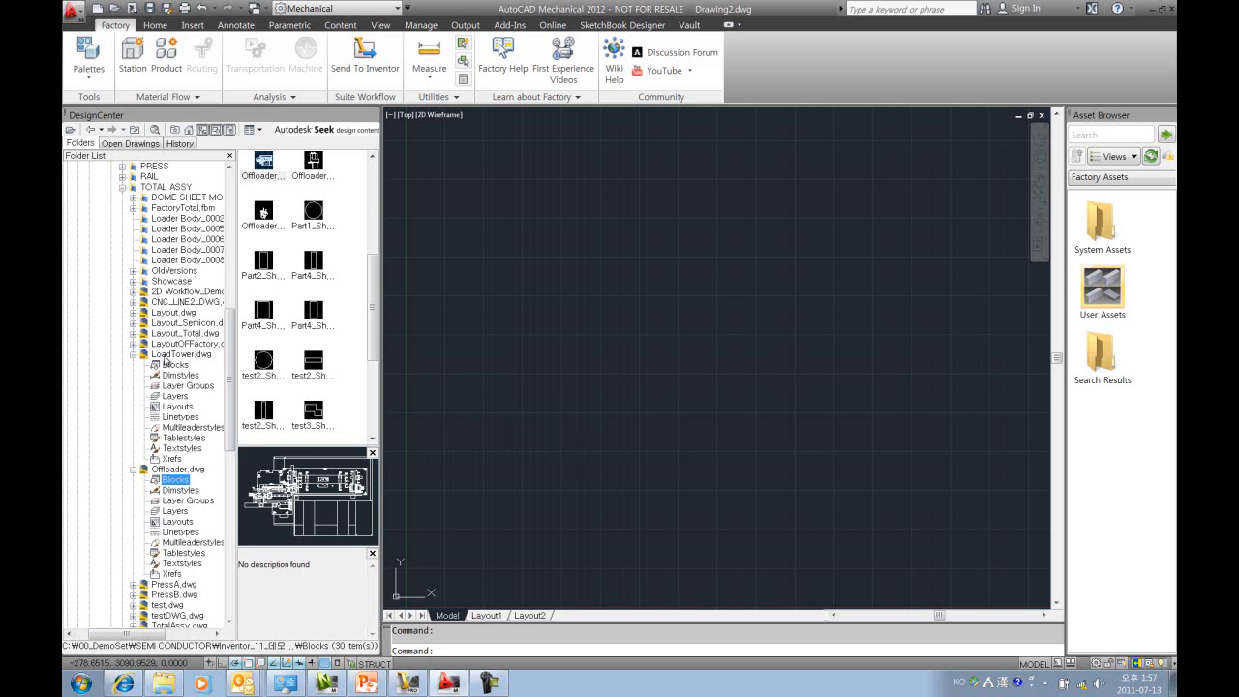
{"action": "left_click", "coordinate": [164, 356]}
{"action": "left_click", "coordinate": [172, 365]}
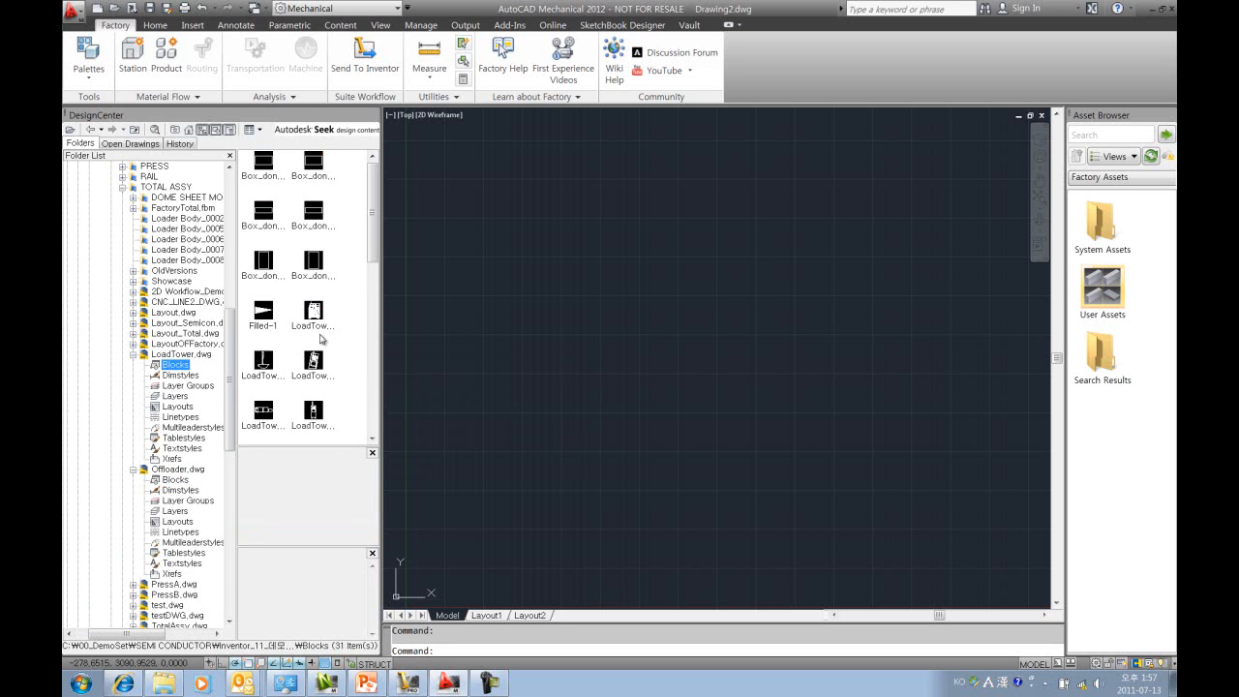
{"action": "left_click", "coordinate": [354, 328]}
{"action": "left_click", "coordinate": [310, 321]}
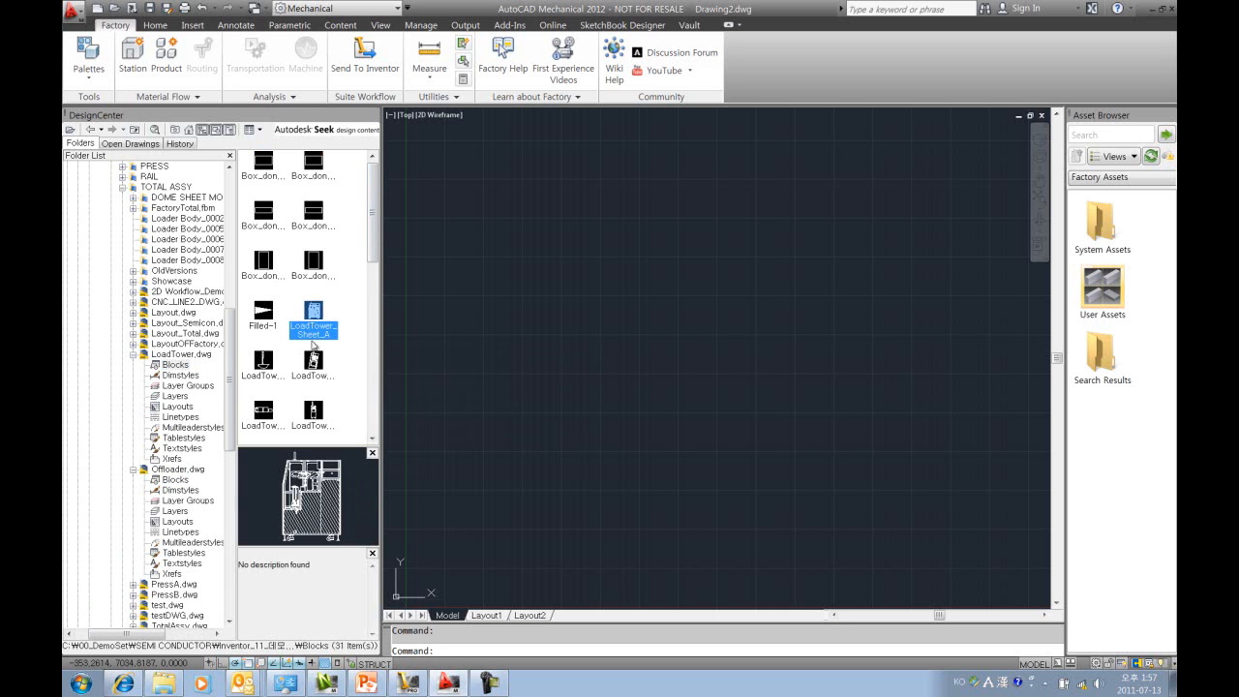
{"action": "left_click", "coordinate": [313, 362]}
{"action": "left_click", "coordinate": [304, 413]}
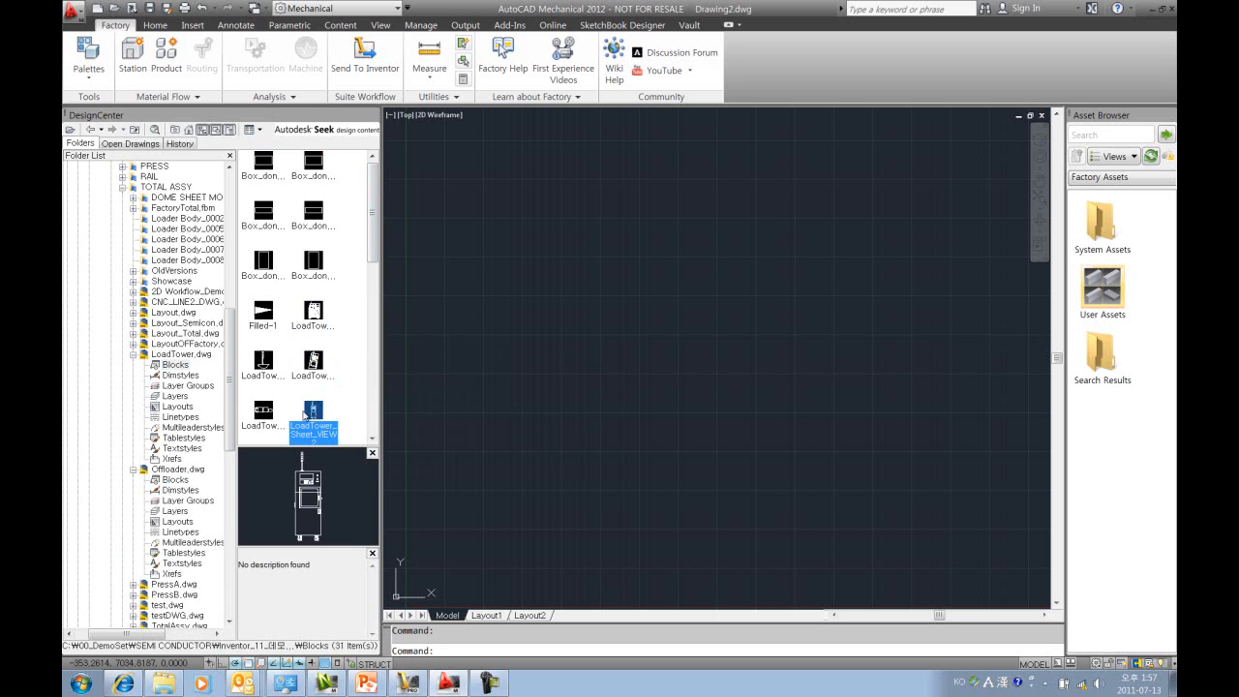
- Insert the LoadTower_Sheet_VIEW1 block into the empty drawing at the origin, with scale 1 and rotation 0
{"action": "left_click", "coordinate": [263, 413]}
{"action": "right_click", "coordinate": [263, 417]}
{"action": "left_click", "coordinate": [300, 420]}
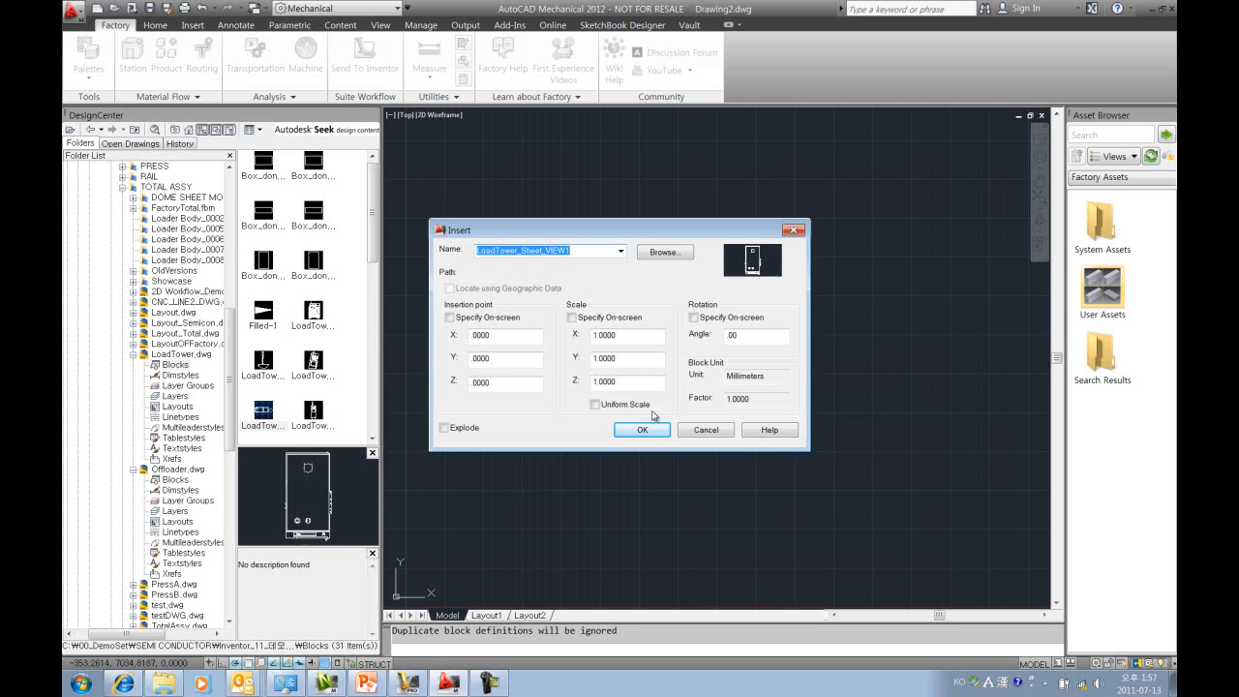
{"action": "left_click", "coordinate": [646, 433]}
{"action": "type", "text": "z"}
{"action": "key", "text": "Return"}
{"action": "type", "text": "a"}
{"action": "key", "text": "Return"}
{"action": "type", "text": "z"}
{"action": "key", "text": "Return"}
{"action": "key", "text": "Return"}
{"action": "left_click_drag", "start_coordinate": [778, 287], "coordinate": [633, 468]}
{"action": "right_click", "coordinate": [634, 468]}
{"action": "left_click", "coordinate": [664, 476]}
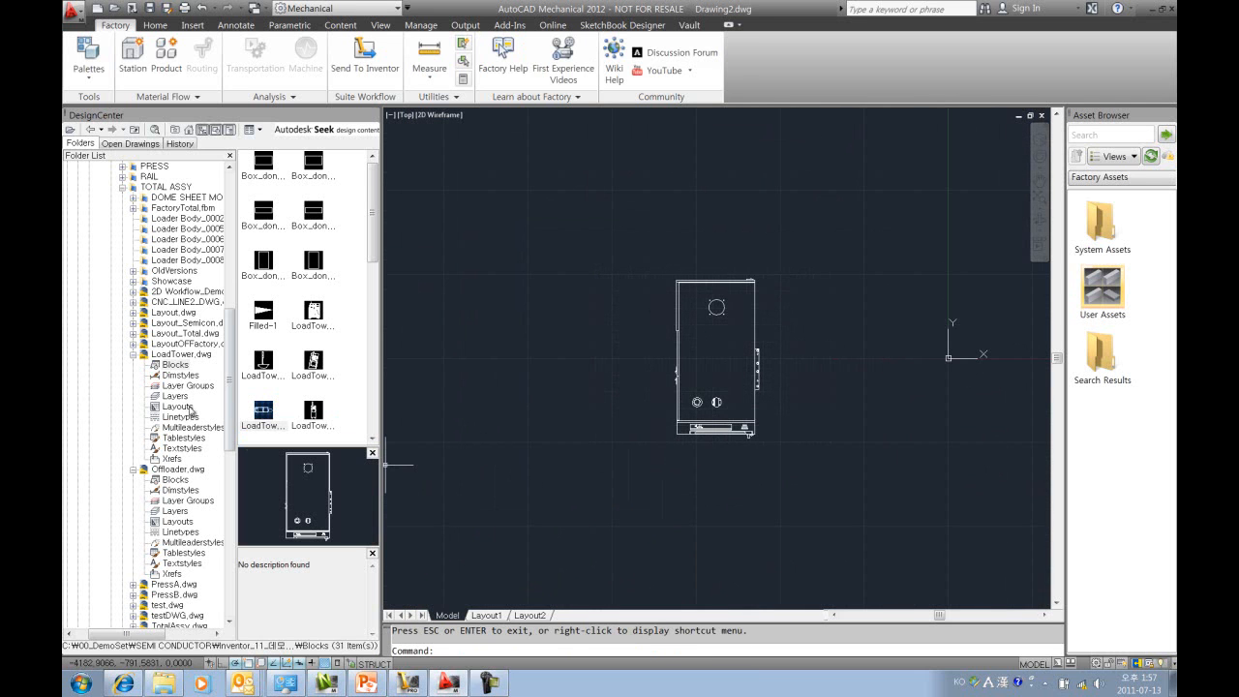
- Insert the PressA_Sheet_VIEW1 block from PressA.dwg beside the load tower plan view
{"action": "left_click", "coordinate": [132, 355]}
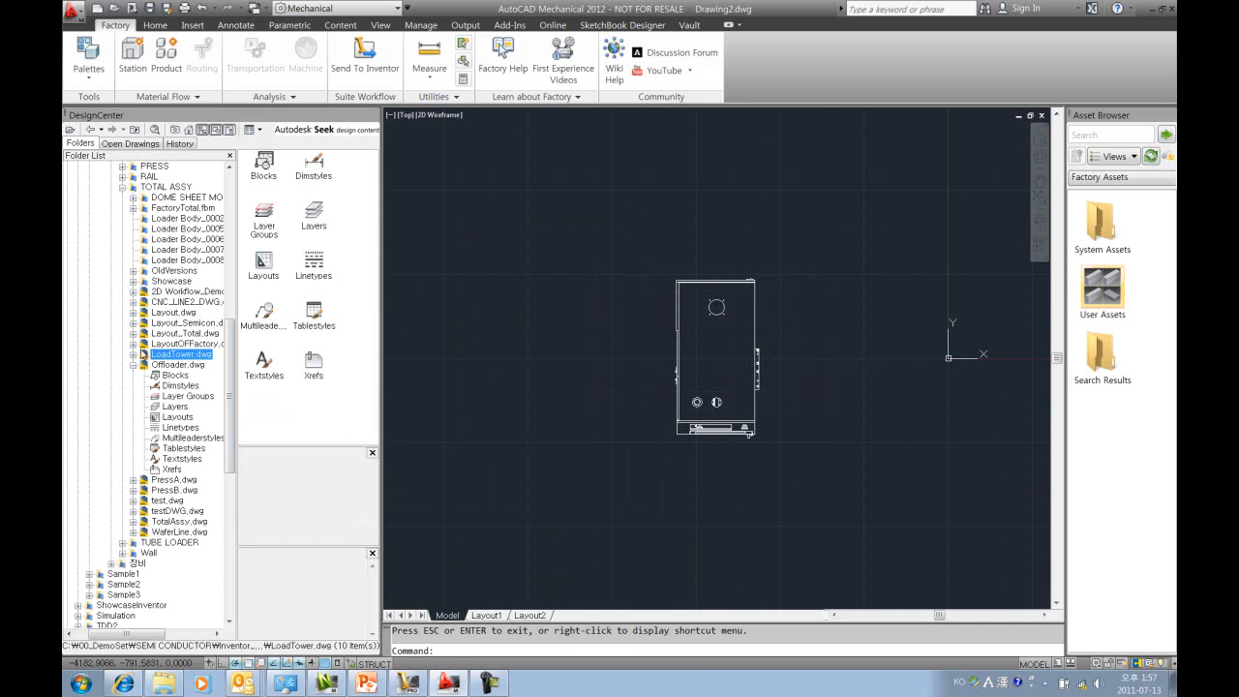
{"action": "left_click", "coordinate": [133, 480]}
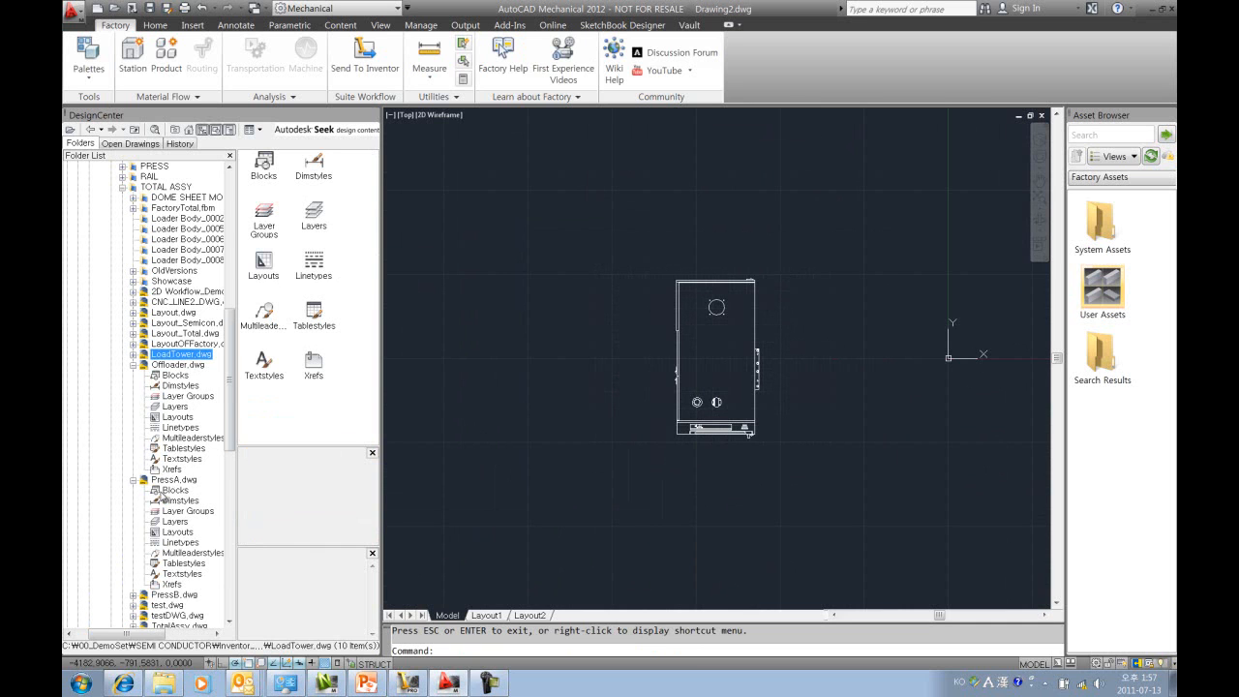
{"action": "left_click", "coordinate": [158, 492]}
{"action": "left_click", "coordinate": [312, 359]}
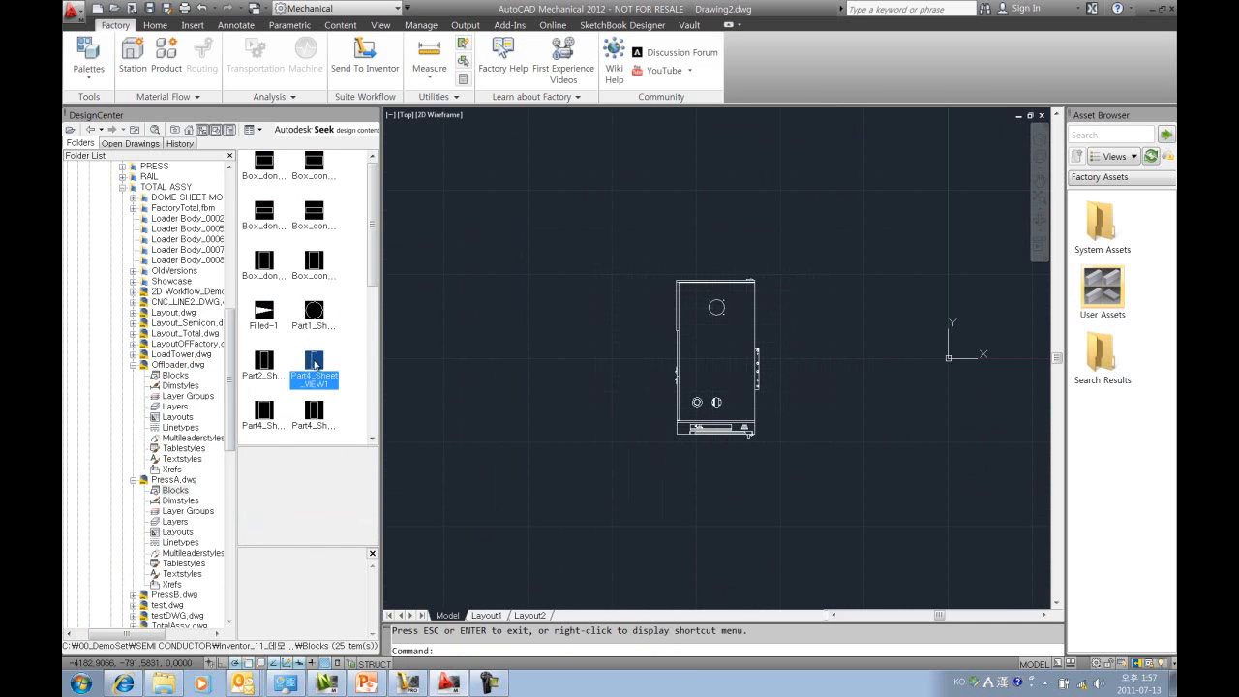
{"action": "scroll", "coordinate": [314, 385], "scroll_direction": "down", "scroll_amount": 1}
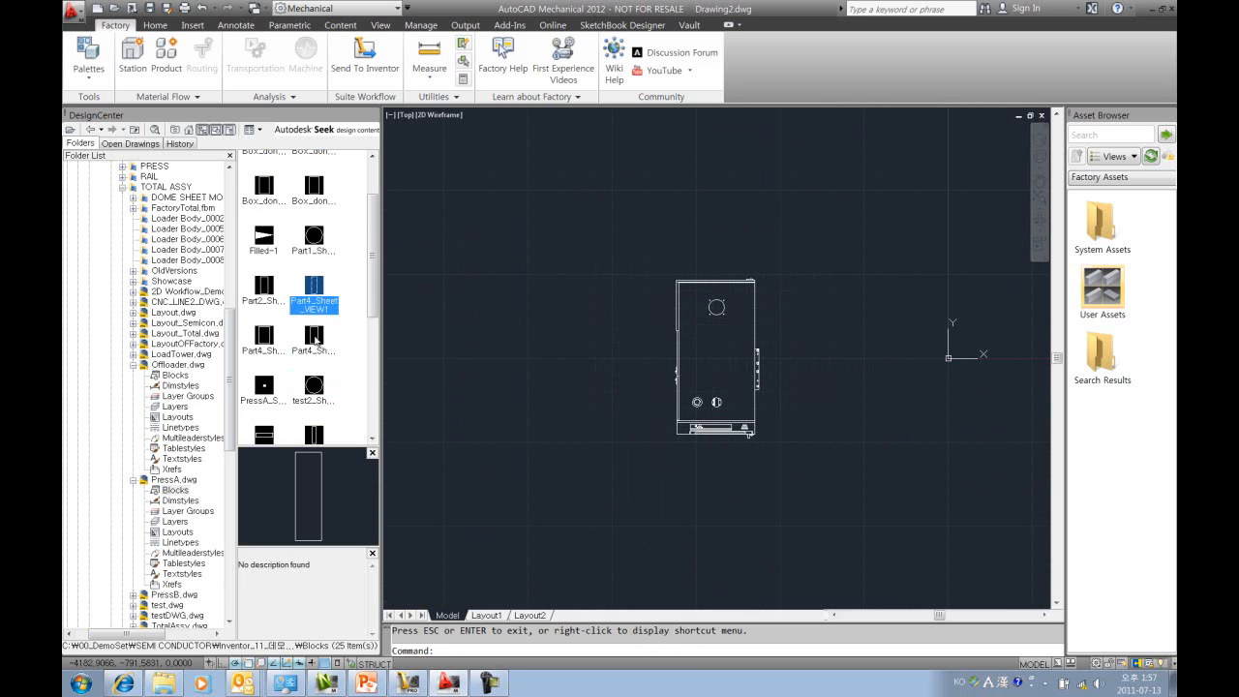
{"action": "left_click", "coordinate": [315, 339]}
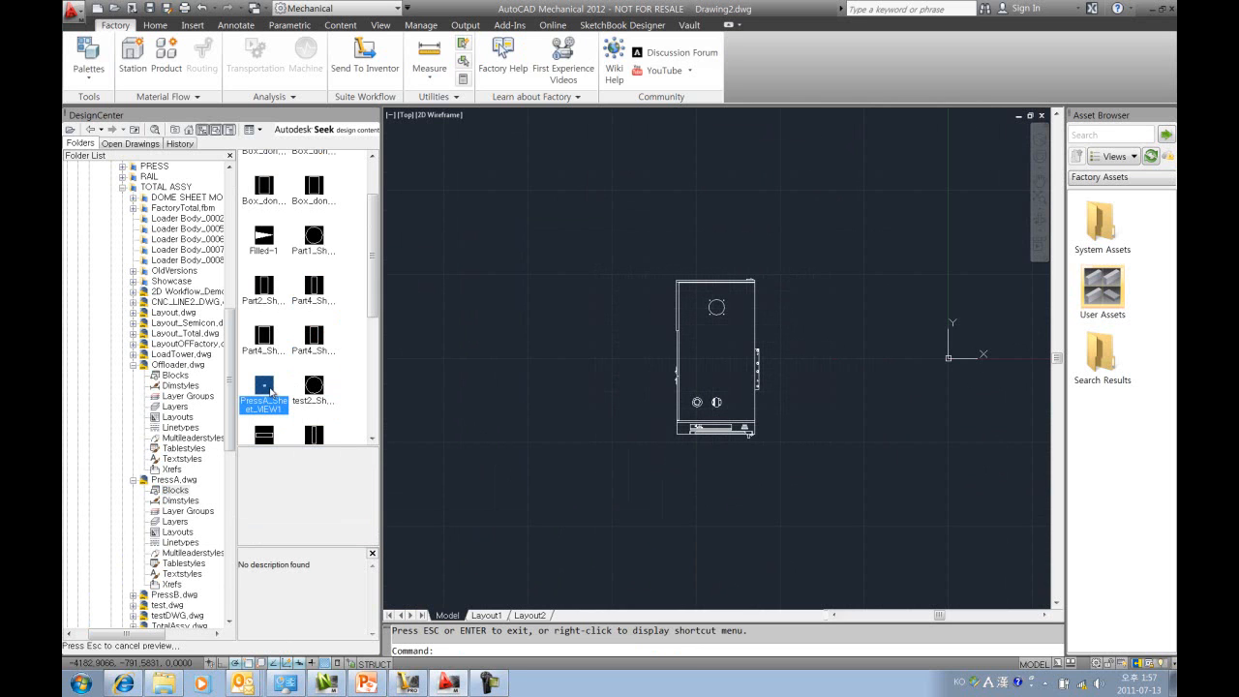
{"action": "scroll", "coordinate": [271, 379], "scroll_direction": "down", "scroll_amount": 3}
{"action": "right_click", "coordinate": [270, 321]}
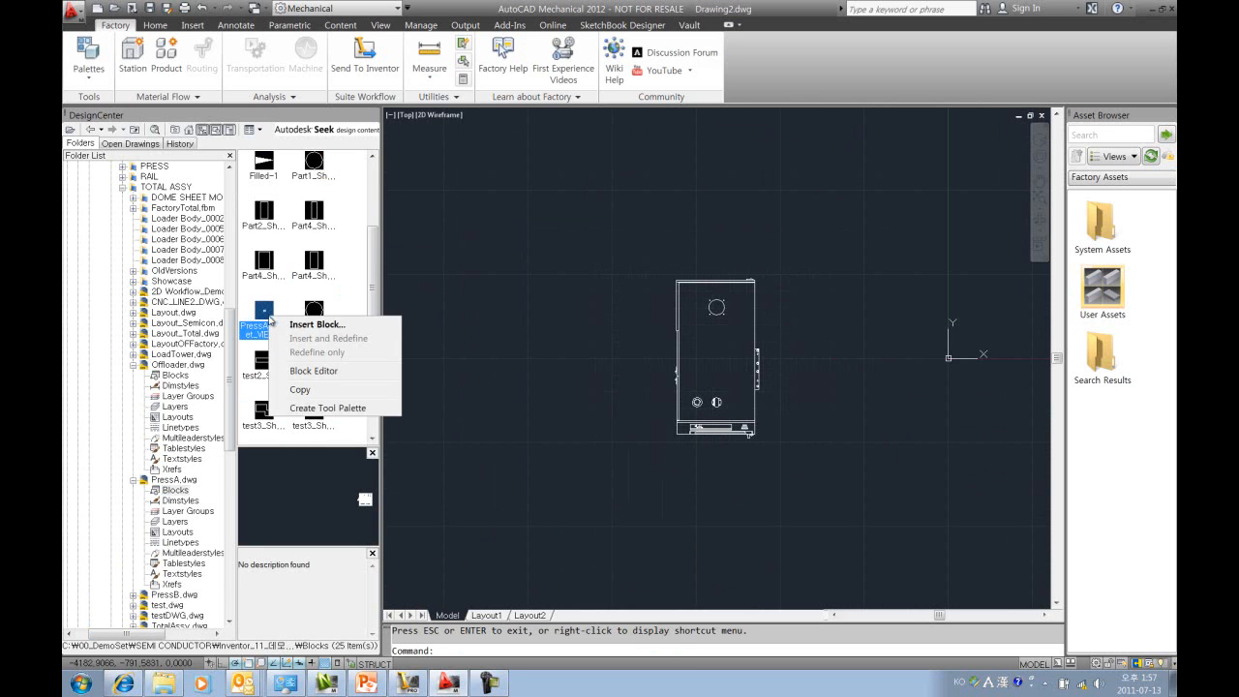
{"action": "left_click", "coordinate": [302, 325]}
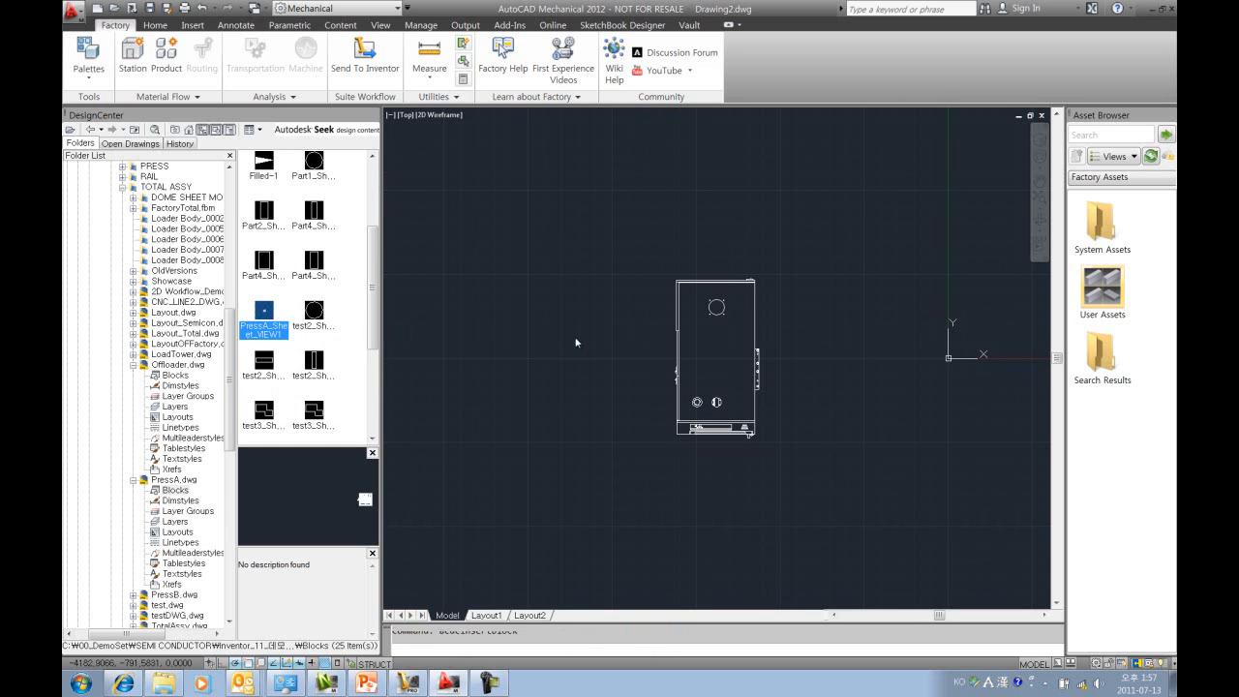
{"action": "left_click", "coordinate": [642, 429]}
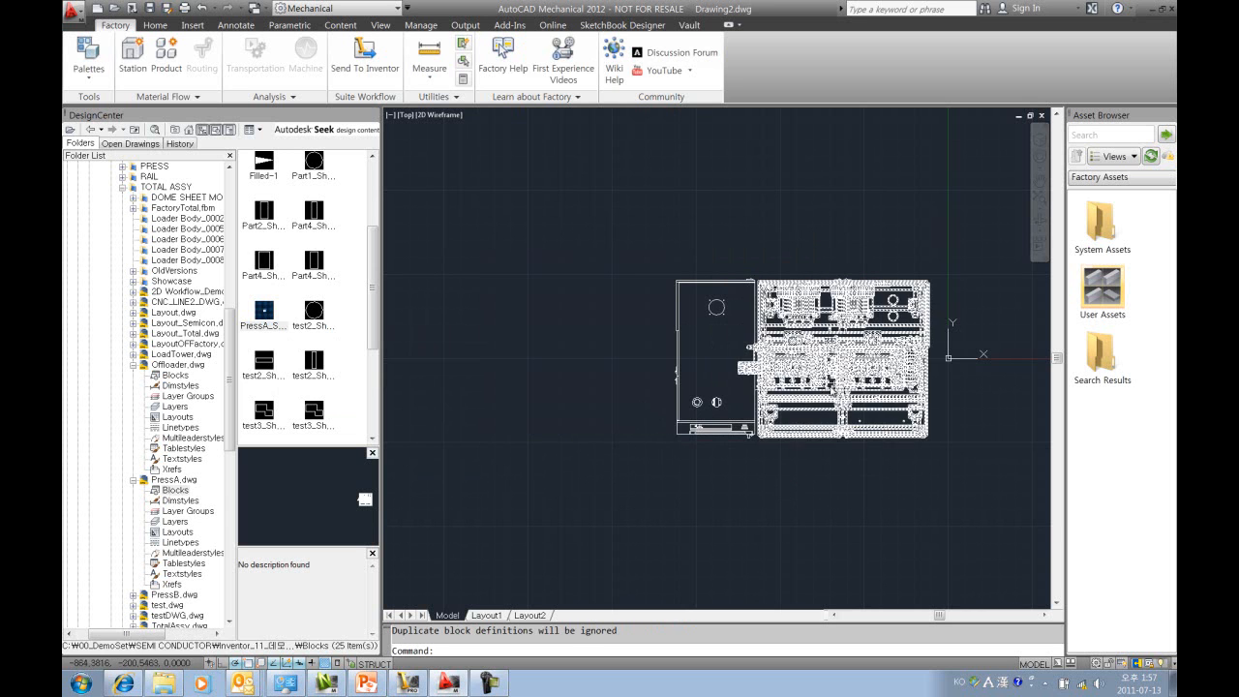
{"action": "middle_click_drag", "start_coordinate": [809, 486], "coordinate": [688, 505]}
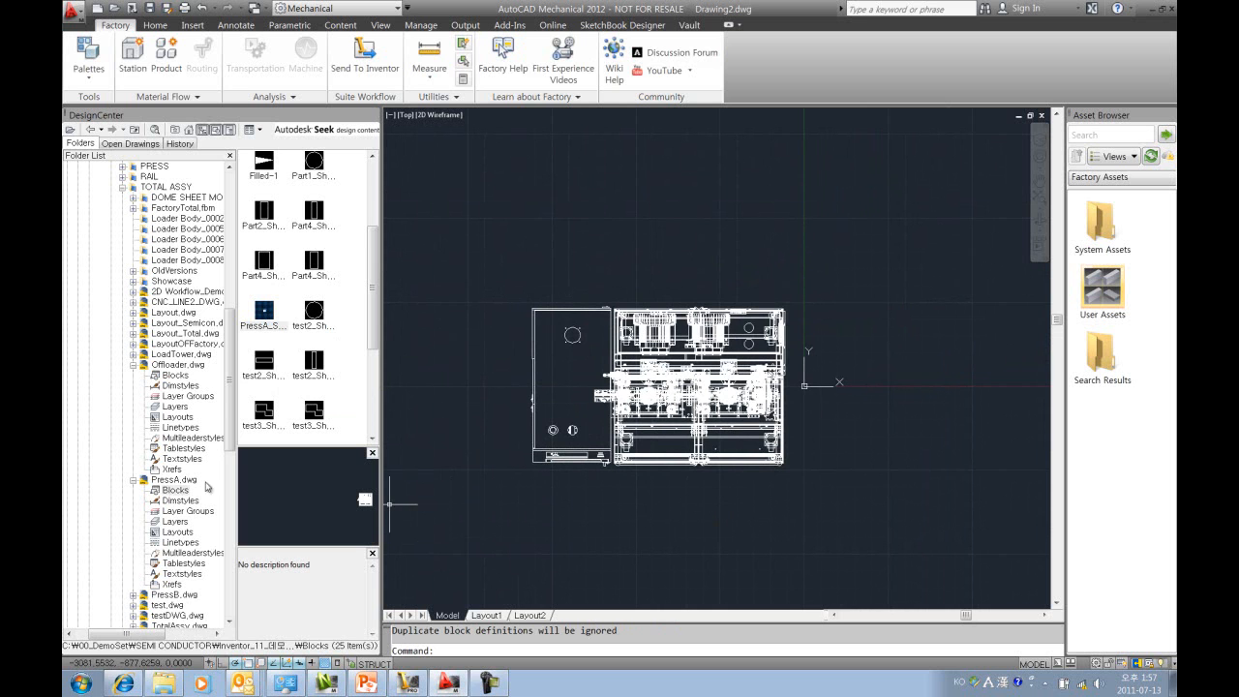
- Insert the PressB_Sheet_VIEW1 block from PressB.dwg at insertion point 0,0,0 with scale 1 to extend the line layout
{"action": "left_click", "coordinate": [134, 365]}
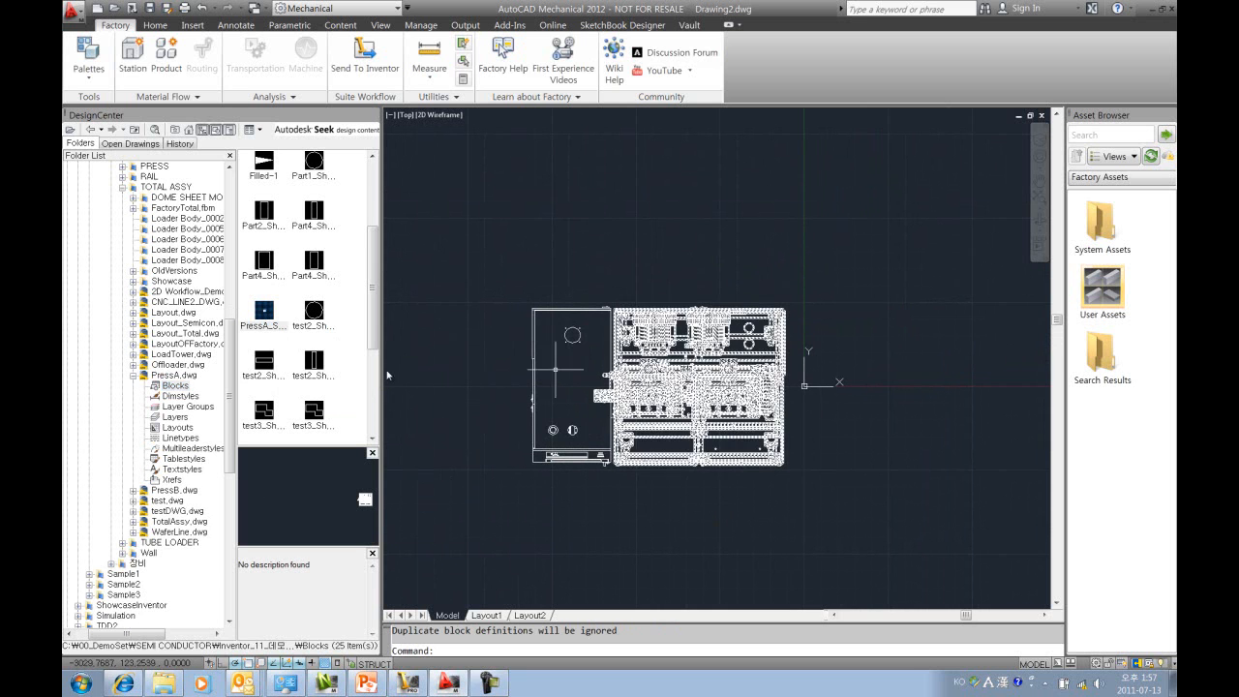
{"action": "double_click", "coordinate": [143, 375]}
{"action": "left_click", "coordinate": [133, 386]}
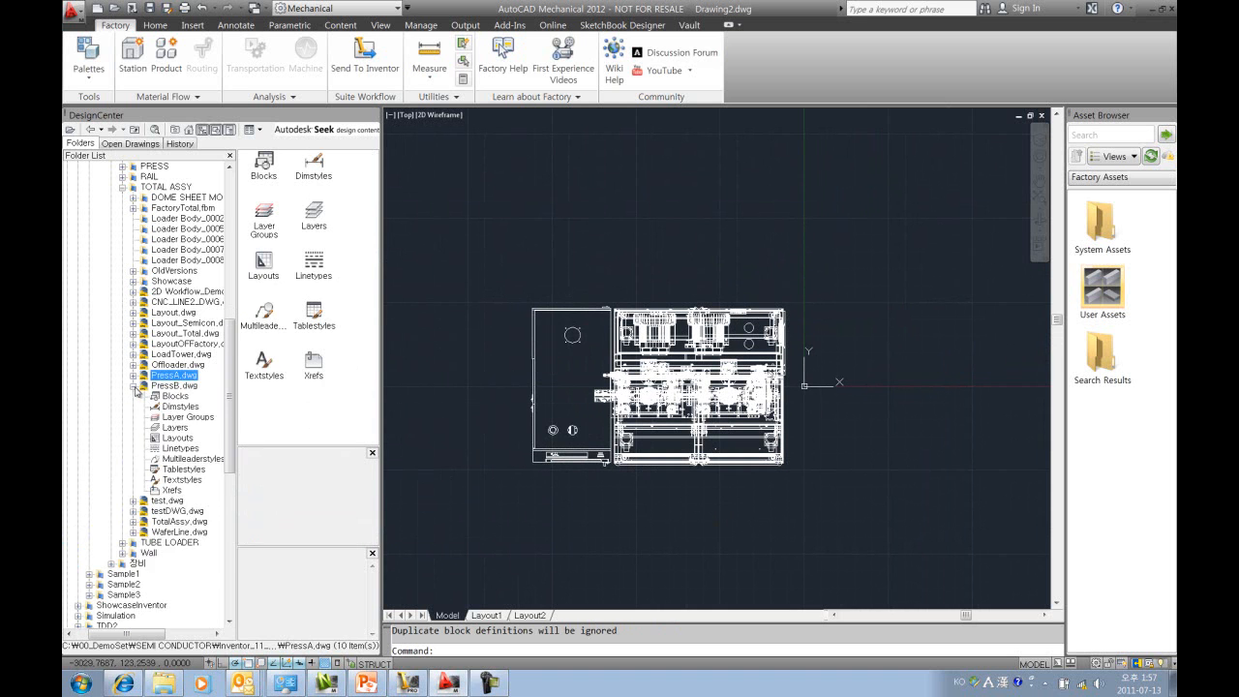
{"action": "left_click", "coordinate": [161, 396]}
{"action": "left_click", "coordinate": [267, 368]}
{"action": "scroll", "coordinate": [267, 363], "scroll_direction": "down", "scroll_amount": 3}
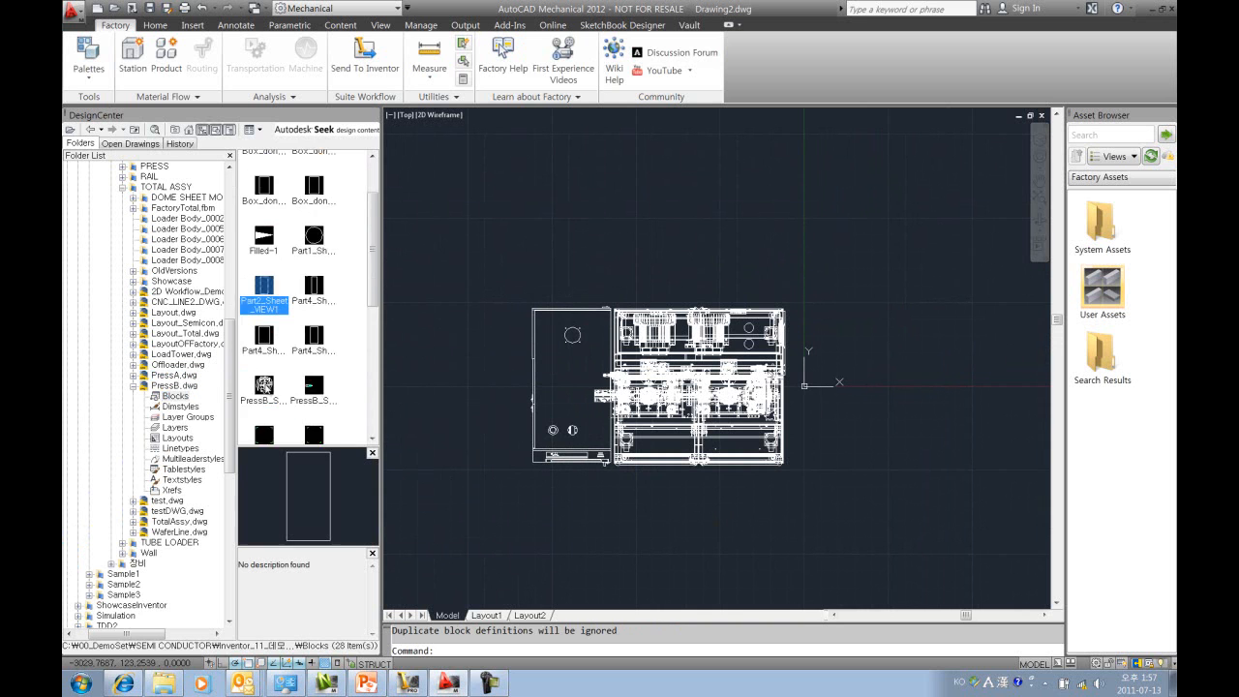
{"action": "left_click", "coordinate": [312, 316]}
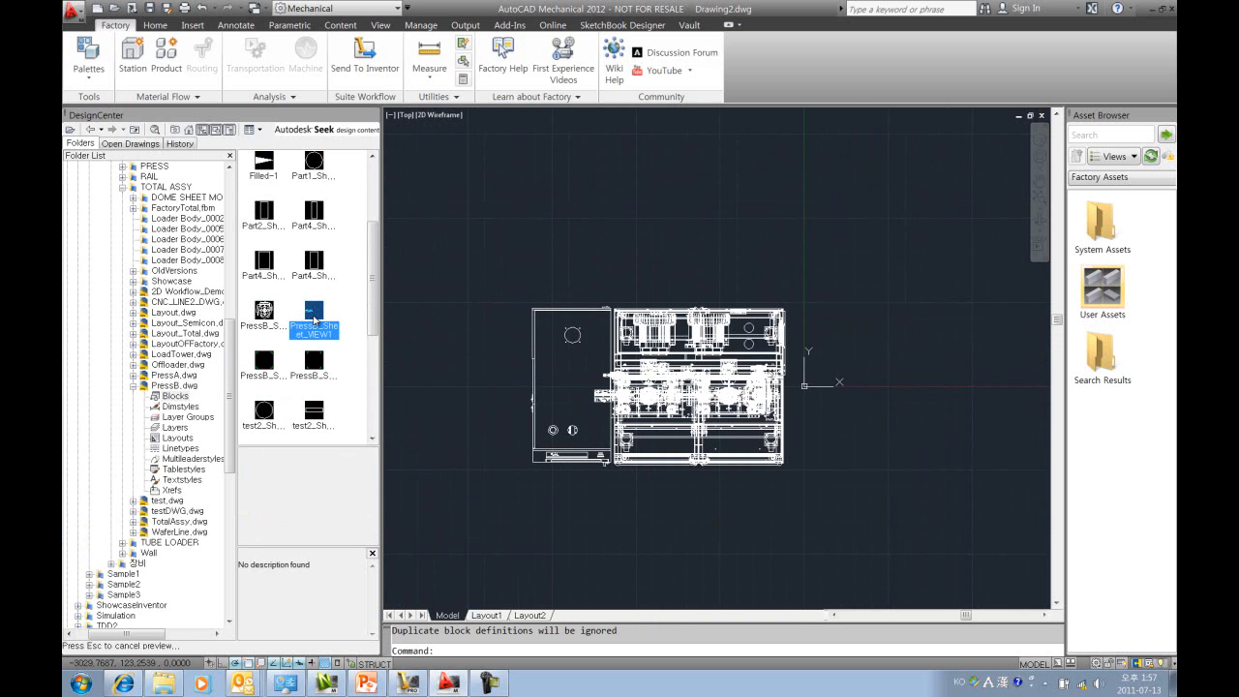
{"action": "right_click", "coordinate": [344, 319]}
{"action": "left_click", "coordinate": [324, 318]}
{"action": "right_click", "coordinate": [315, 318]}
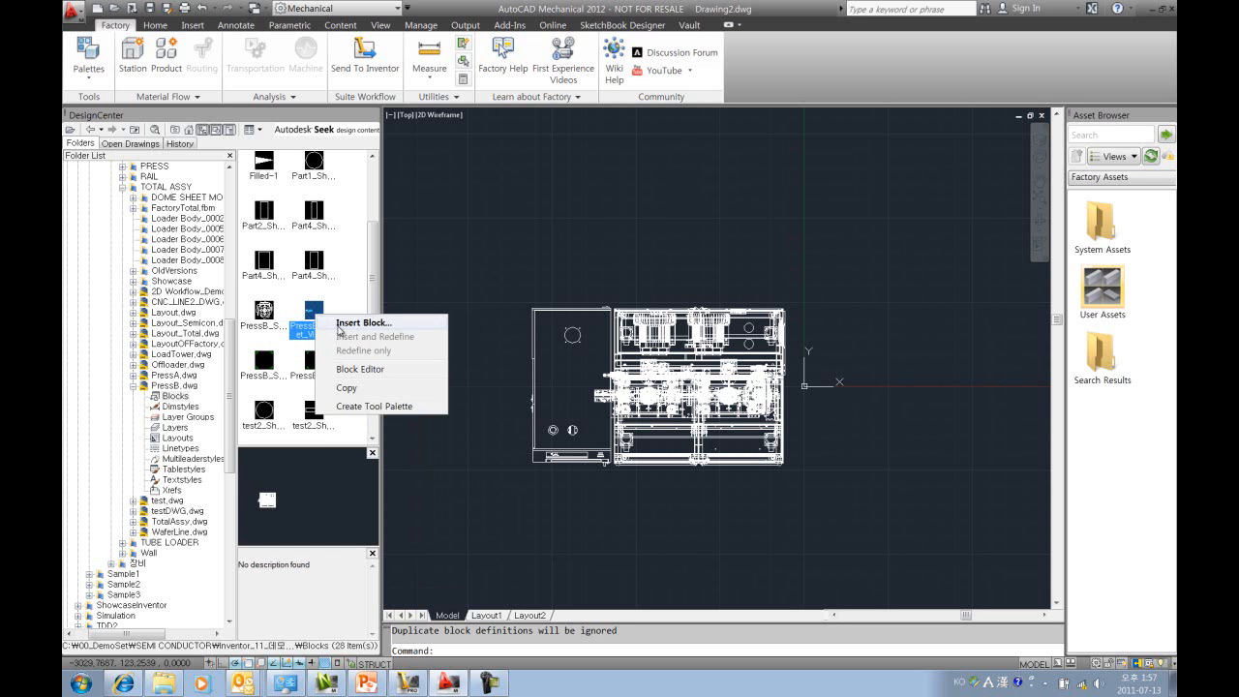
{"action": "left_click", "coordinate": [353, 323]}
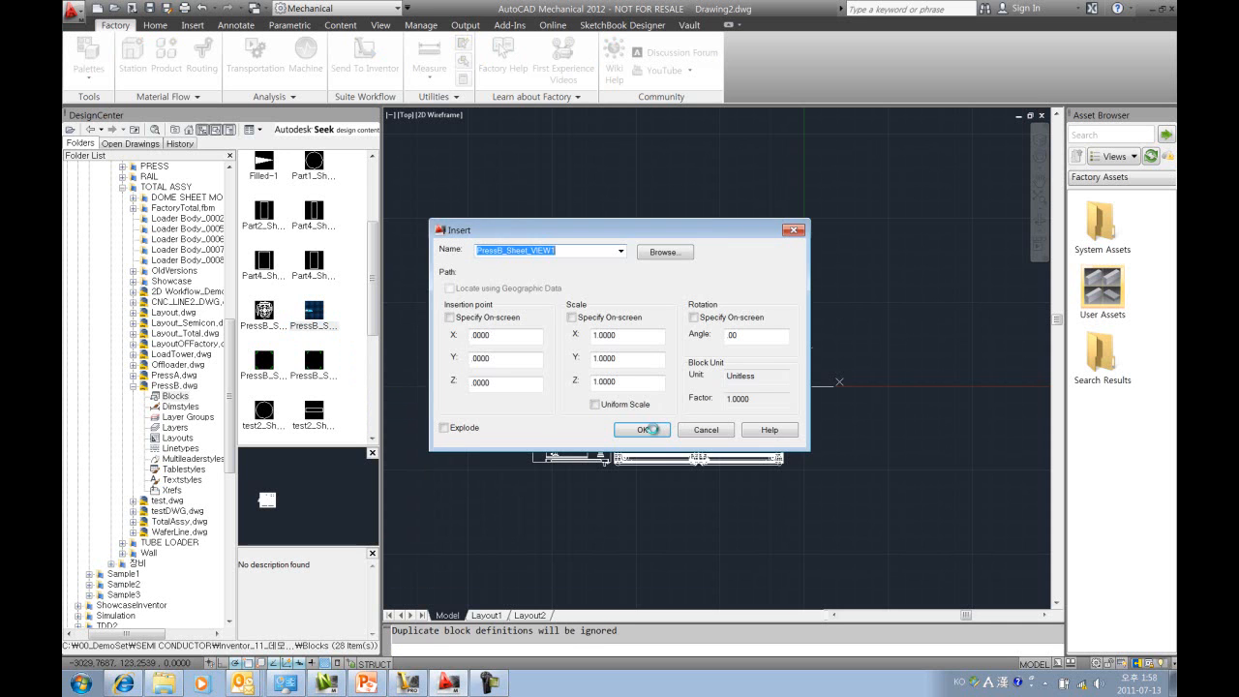
{"action": "left_click", "coordinate": [651, 429]}
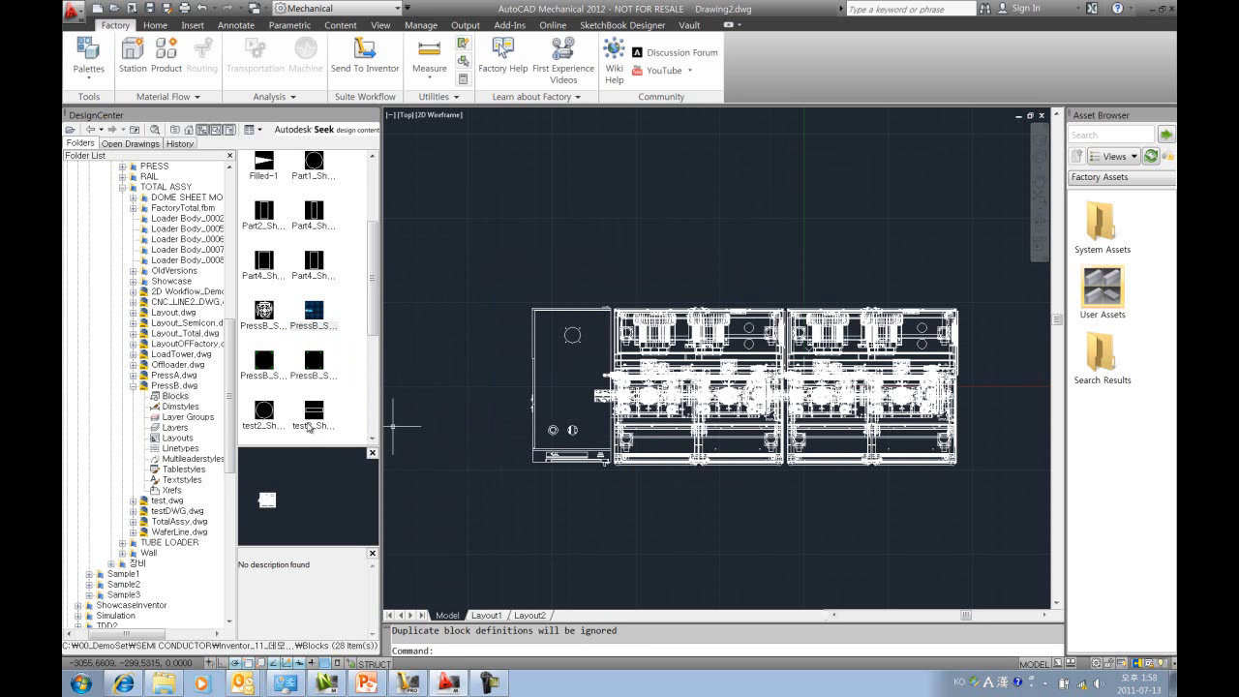
- Collapse PressB.dwg and list the blocks stored in Offloader.dwg
{"action": "left_click", "coordinate": [133, 385]}
{"action": "left_click", "coordinate": [155, 365]}
{"action": "left_click", "coordinate": [134, 364]}
{"action": "left_click", "coordinate": [173, 375]}
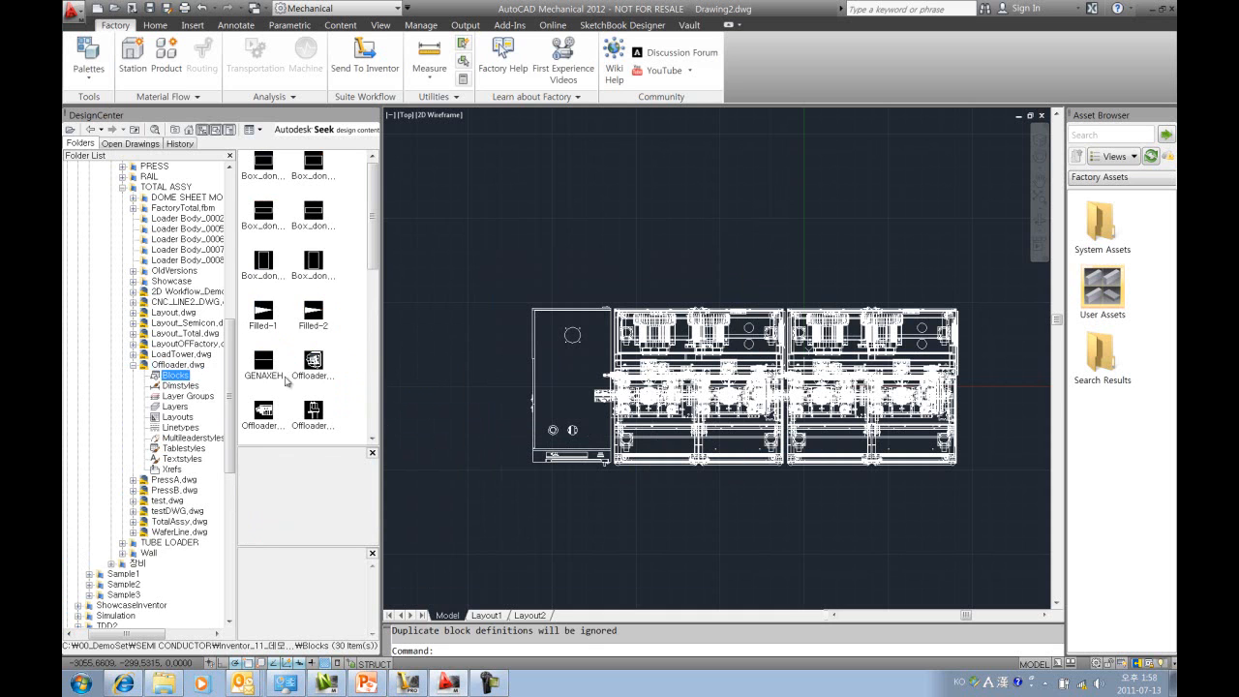
- Insert the Offloader_Sheet_VIEW1 block beside the second press to finish the line layout, fitted to the drawing extents
{"action": "left_click", "coordinate": [264, 411]}
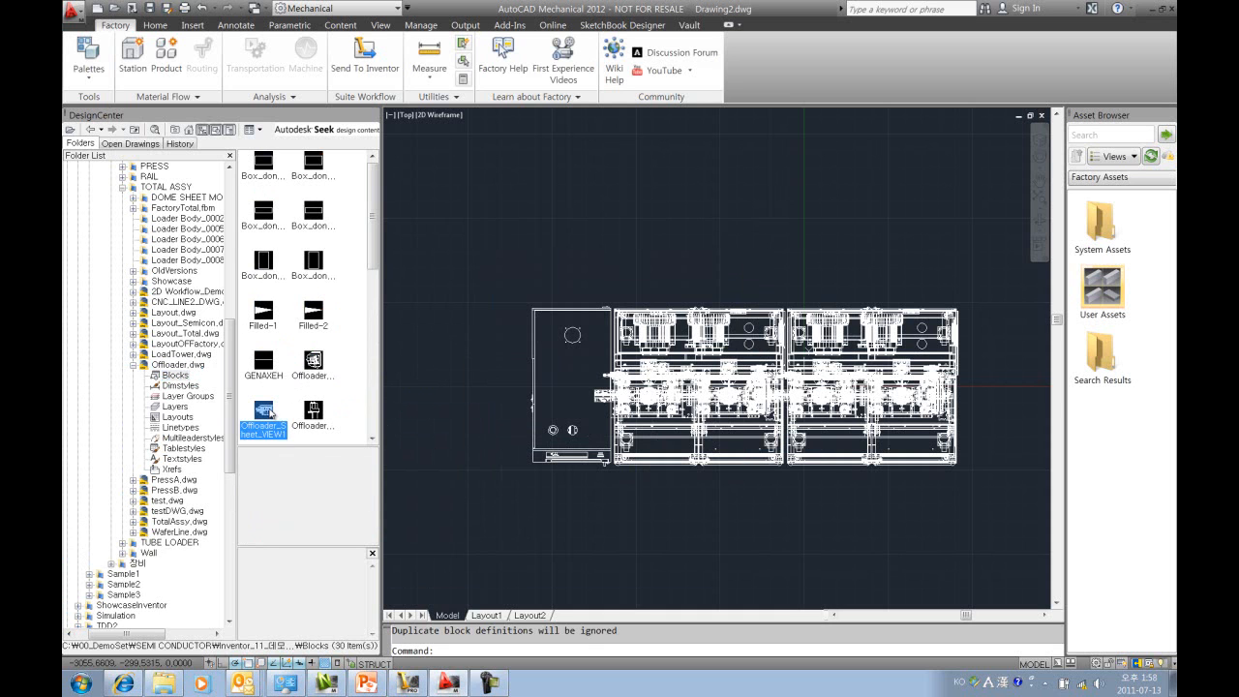
{"action": "right_click", "coordinate": [277, 414]}
{"action": "left_click", "coordinate": [306, 418]}
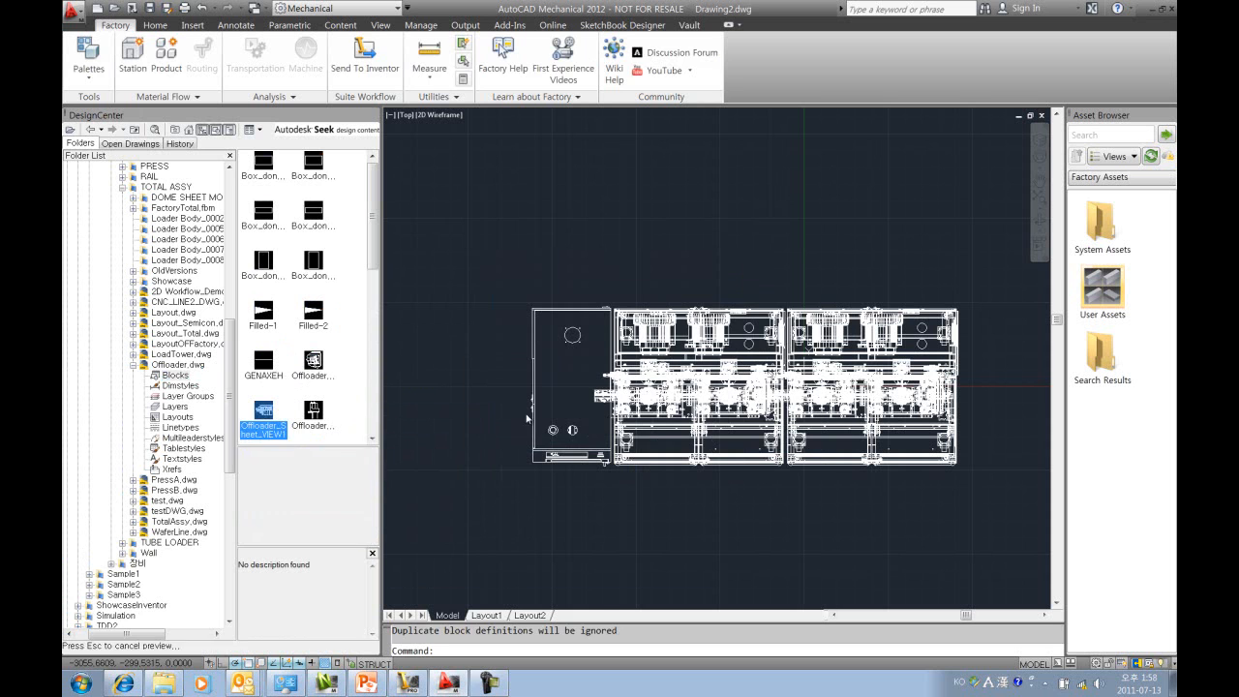
{"action": "left_click", "coordinate": [657, 432]}
{"action": "middle_click_drag", "start_coordinate": [806, 564], "coordinate": [727, 576]}
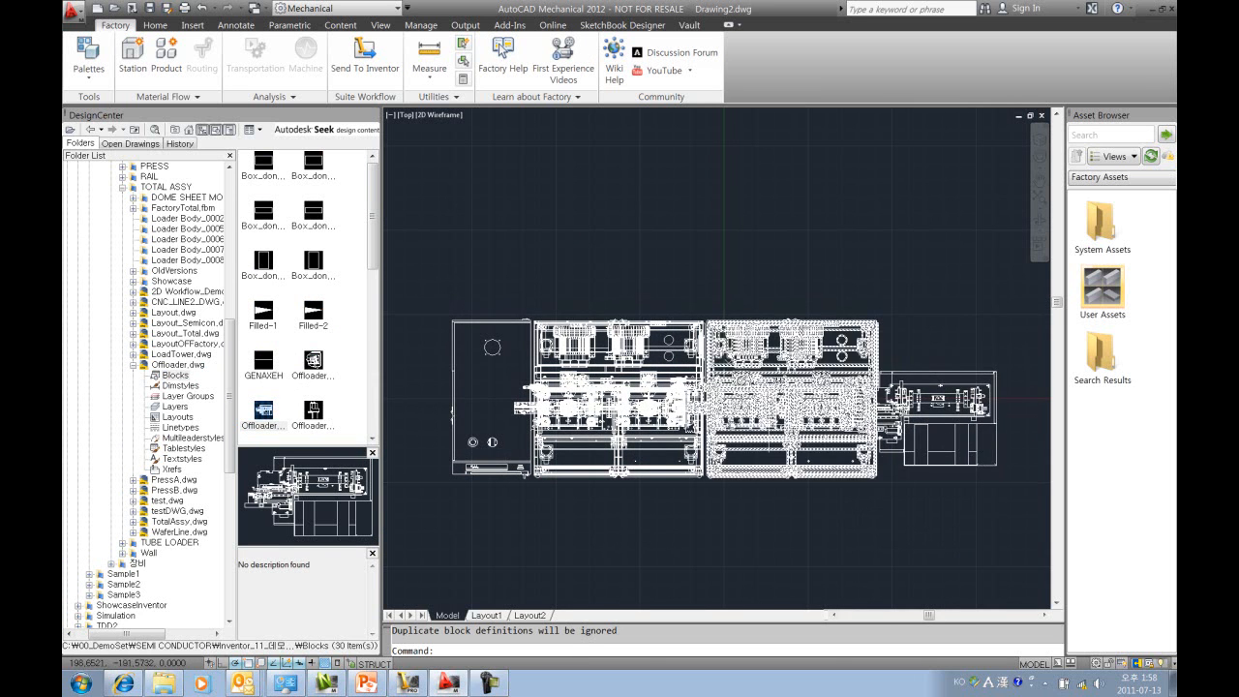
{"action": "left_click", "coordinate": [522, 472]}
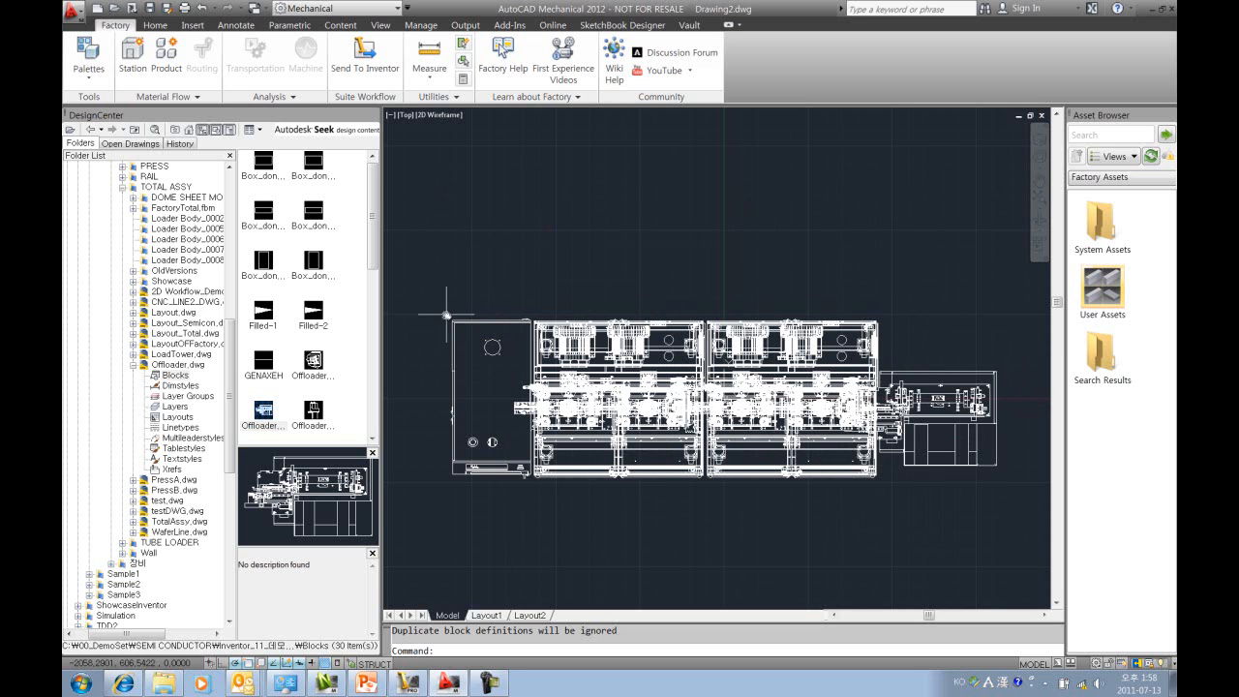
{"action": "type", "text": "z"}
{"action": "key", "text": "Return"}
{"action": "type", "text": "e"}
{"action": "key", "text": "Return"}
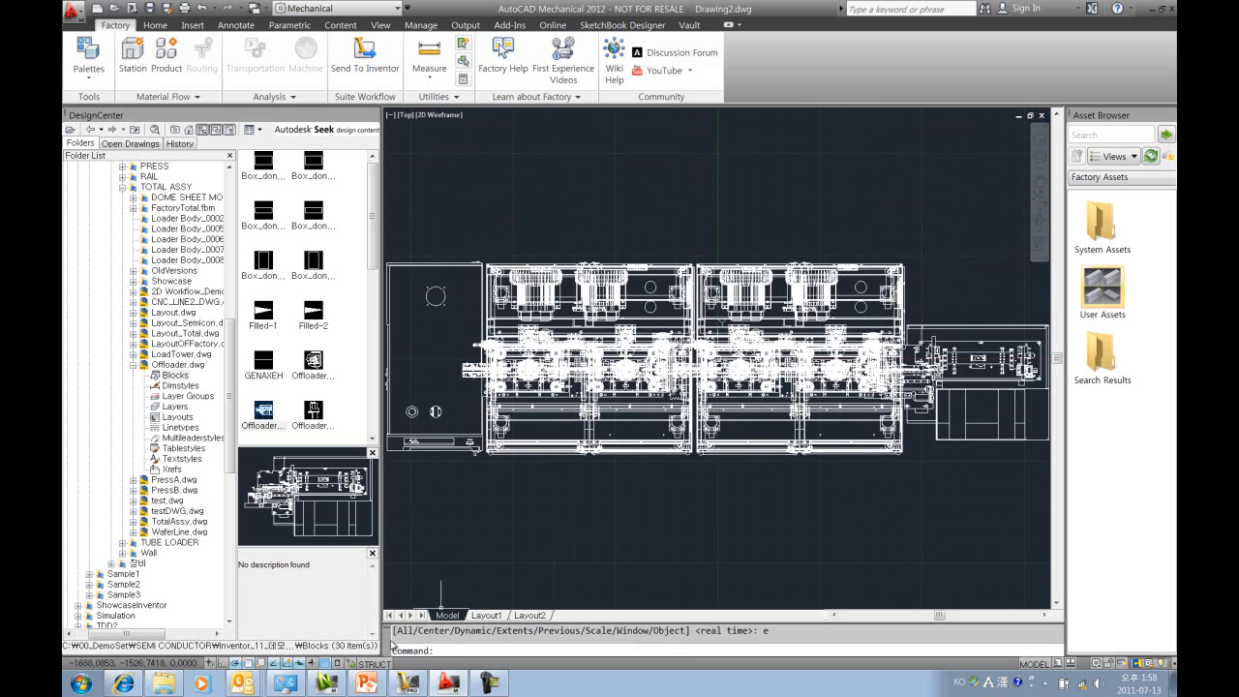
- Check the workflow slide in PowerPoint, switch to Navisworks, and examine the offloader end of the machine line
{"action": "left_click", "coordinate": [383, 679]}
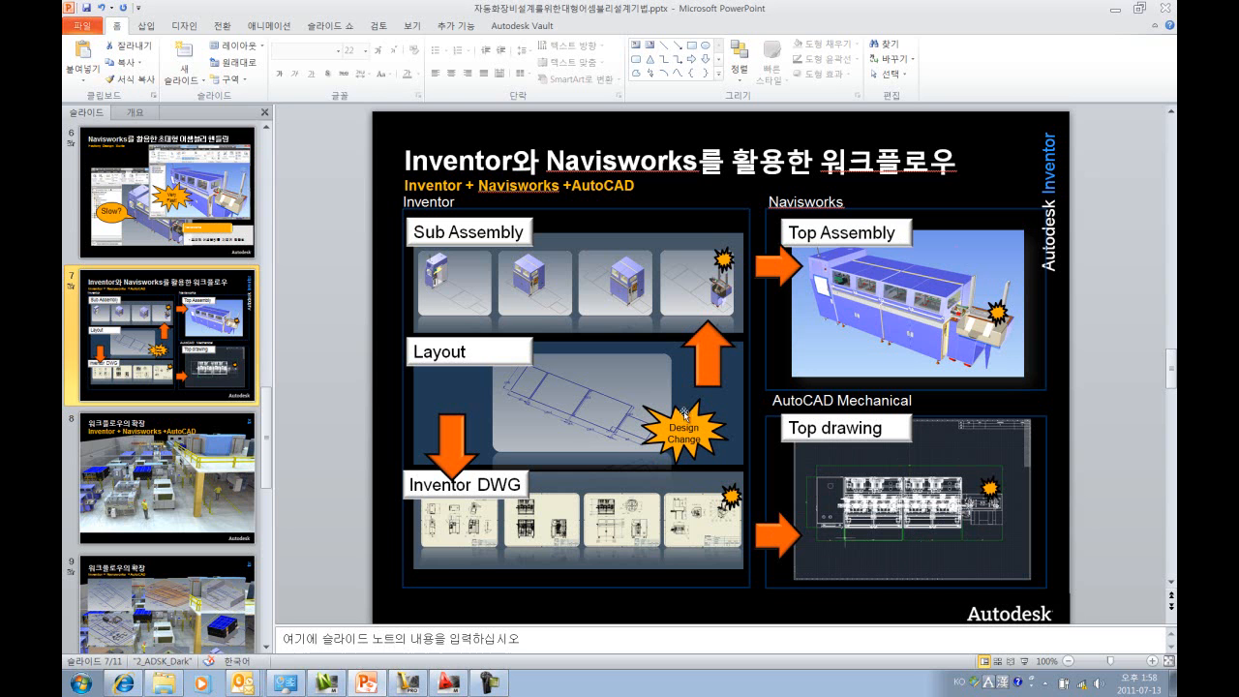
{"action": "left_click", "coordinate": [328, 682]}
{"action": "middle_click_drag", "start_coordinate": [451, 451], "coordinate": [523, 445], "text": "shift"}
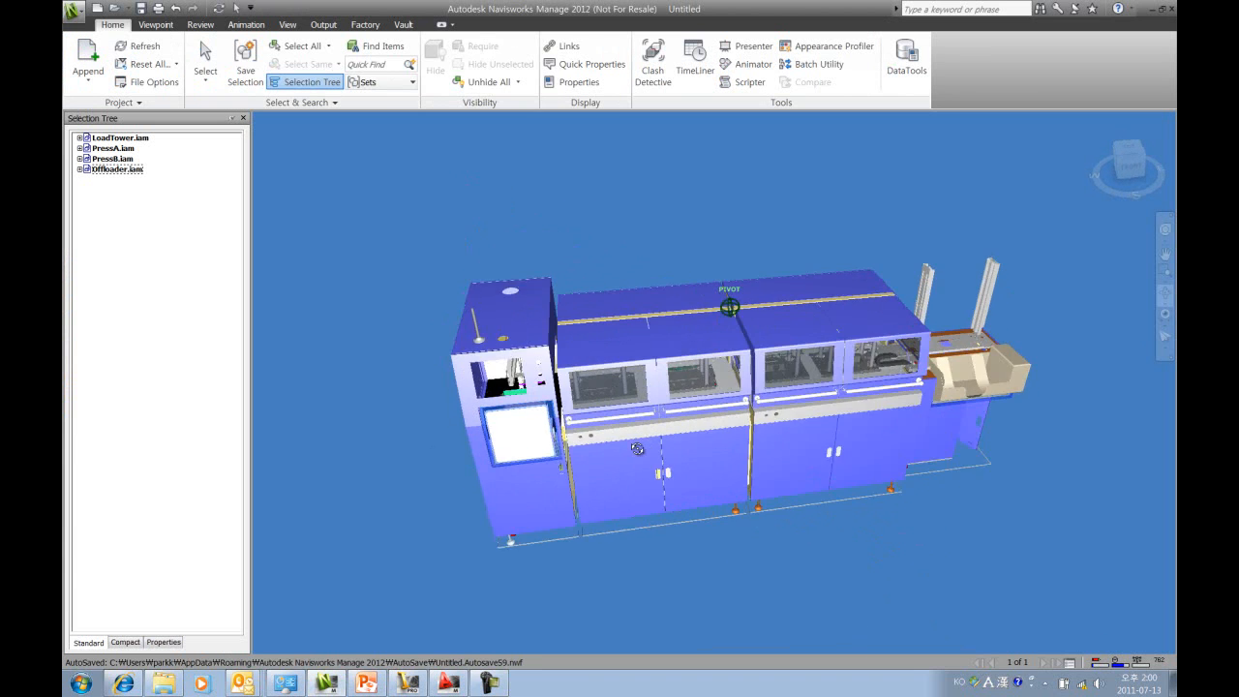
{"action": "scroll", "coordinate": [822, 412], "scroll_direction": "up", "scroll_amount": 1}
{"action": "middle_click_drag", "start_coordinate": [823, 412], "coordinate": [705, 406]}
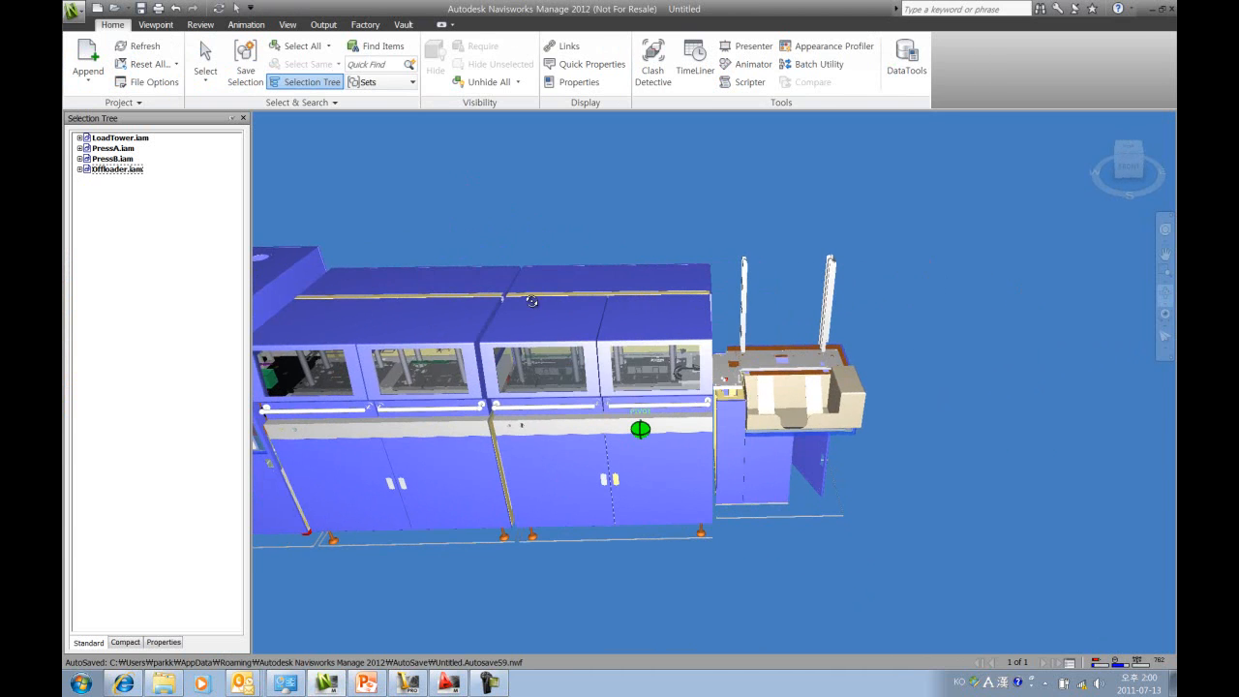
{"action": "middle_click_drag", "start_coordinate": [481, 429], "coordinate": [620, 427], "text": "shift"}
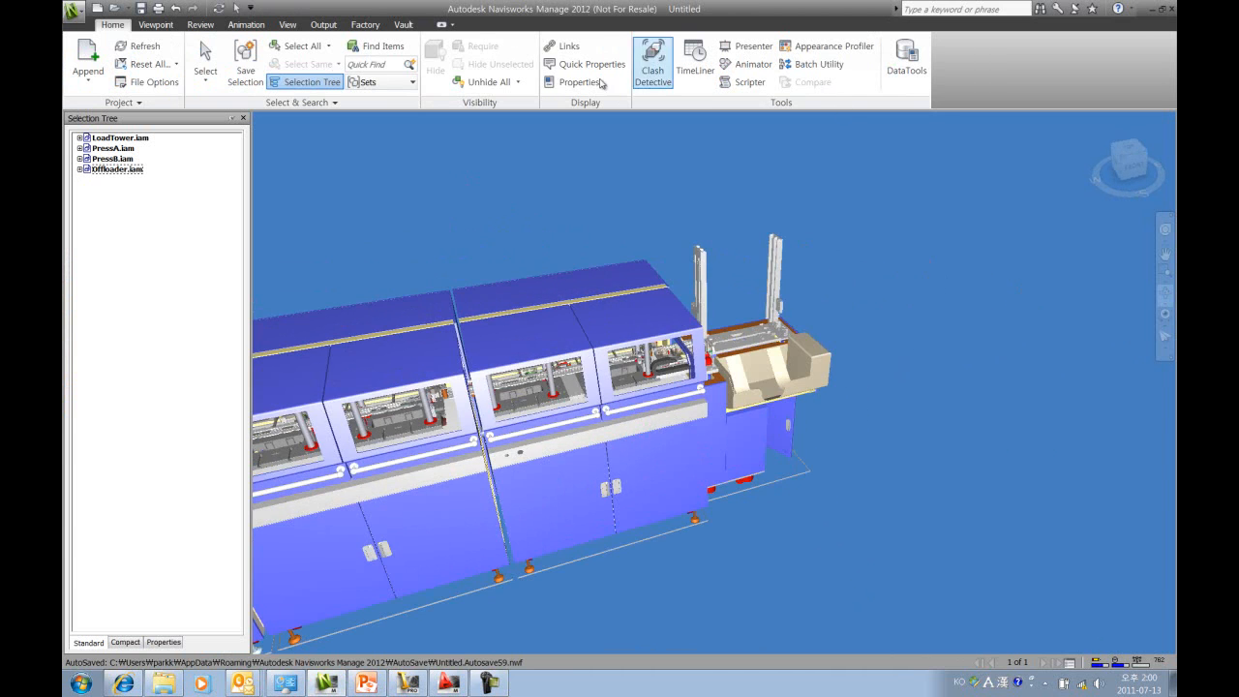
- Run a hard clash test in Clash Detective with Offloader.iam against PressB.iam
{"action": "left_click", "coordinate": [653, 67]}
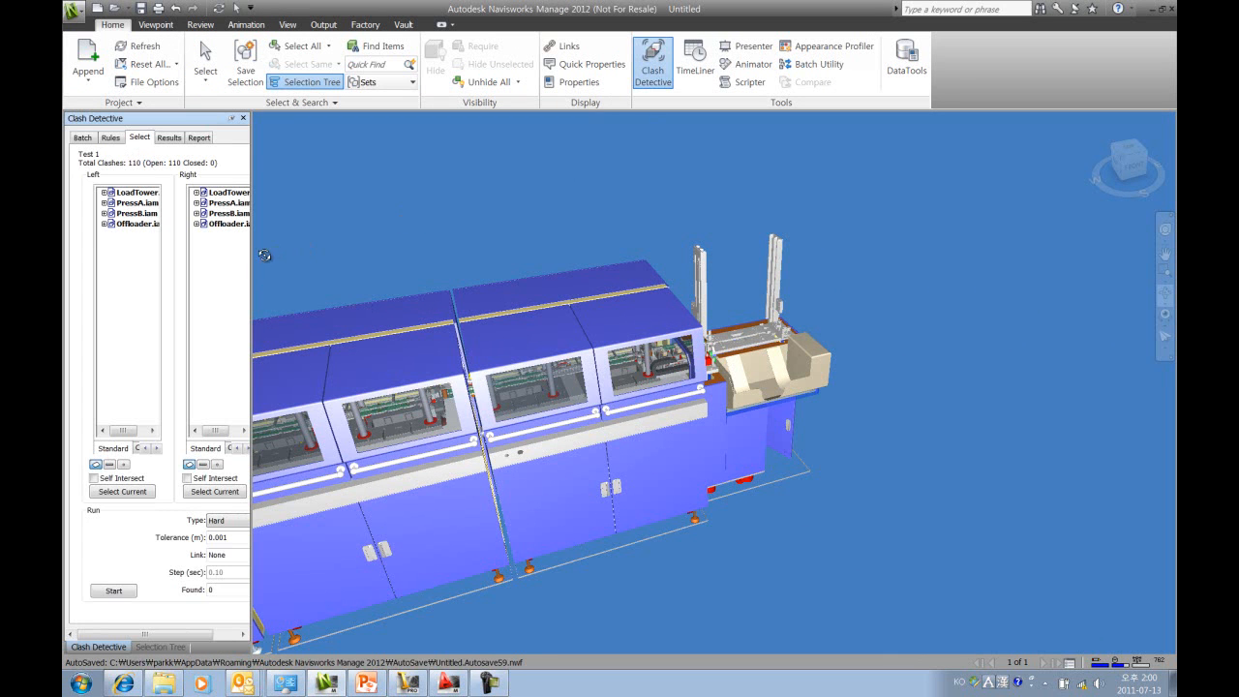
{"action": "left_click_drag", "start_coordinate": [252, 251], "coordinate": [311, 251]}
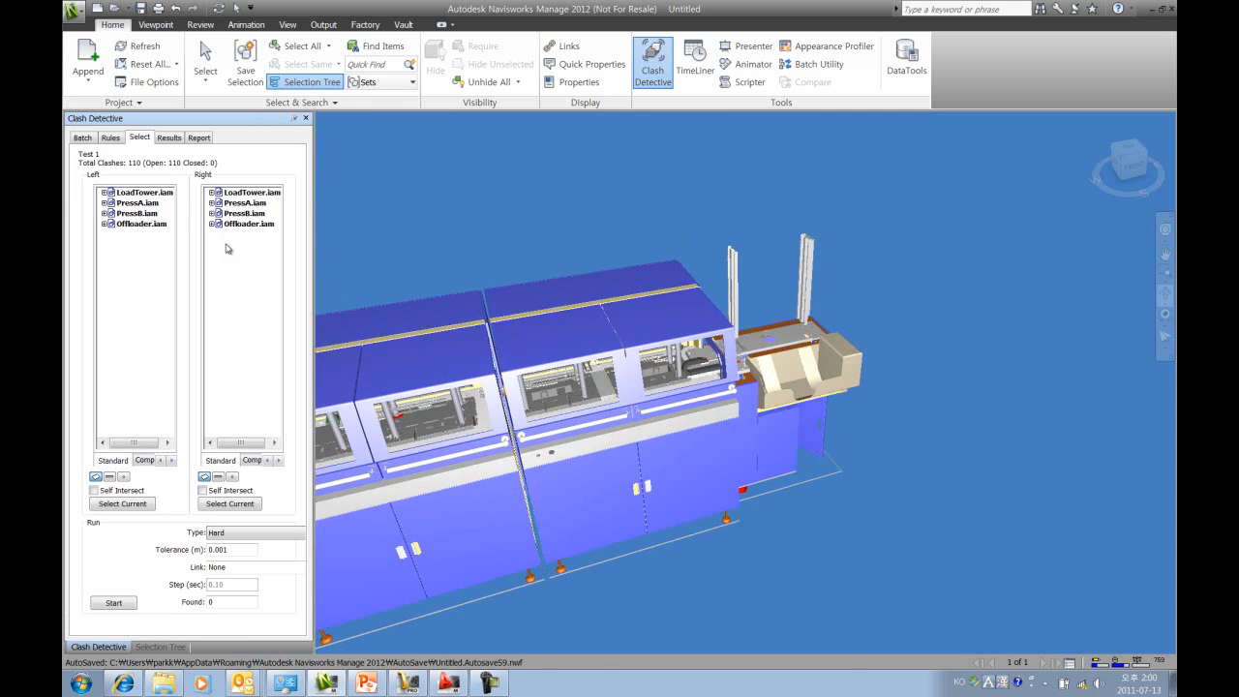
{"action": "left_click", "coordinate": [131, 226]}
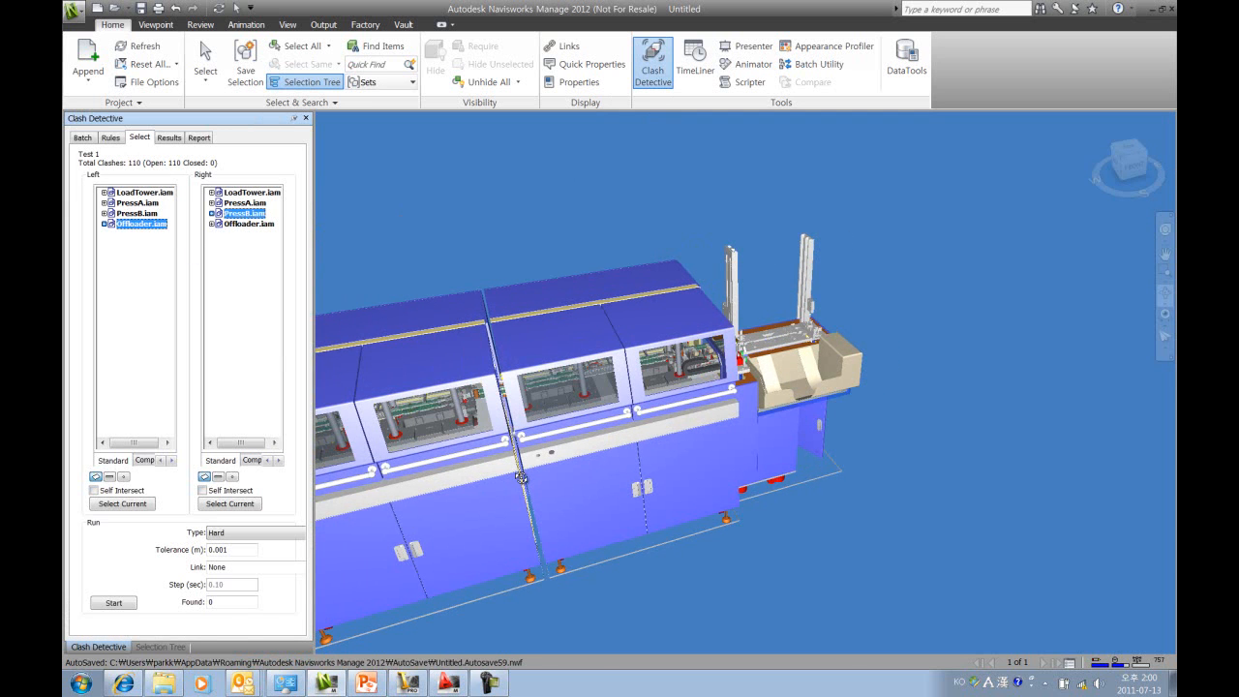
{"action": "left_click", "coordinate": [114, 604]}
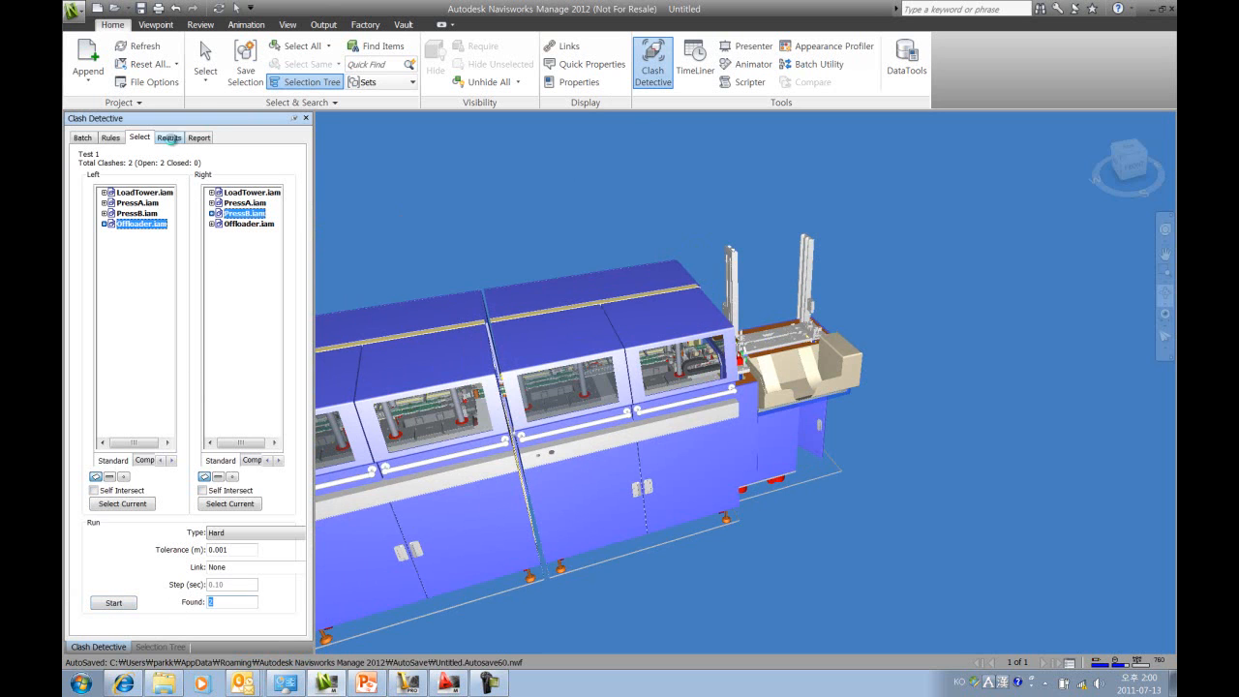
- Open the clash results and examine the first and second clashes between the offloader and press parts up close
{"action": "left_click", "coordinate": [170, 139]}
{"action": "mouse_move", "coordinate": [617, 381]}
{"action": "left_mouse_down"}
{"action": "mouse_move", "coordinate": [746, 387]}
{"action": "mouse_move", "coordinate": [703, 380]}
{"action": "mouse_move", "coordinate": [725, 397]}
{"action": "mouse_move", "coordinate": [788, 403]}
{"action": "mouse_move", "coordinate": [716, 401]}
{"action": "left_mouse_up"}
{"action": "scroll", "coordinate": [789, 402], "scroll_direction": "up", "scroll_amount": 3}
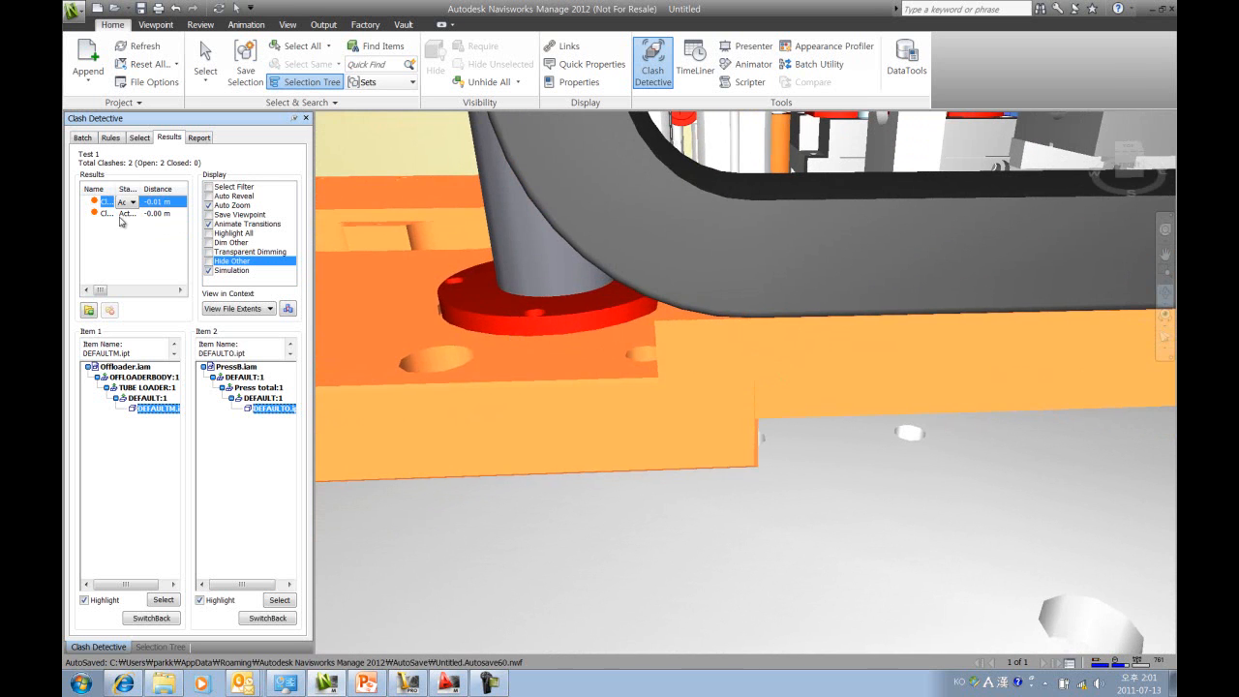
{"action": "left_click", "coordinate": [120, 214]}
{"action": "left_click_drag", "start_coordinate": [724, 371], "coordinate": [725, 423]}
{"action": "scroll", "coordinate": [749, 317], "scroll_direction": "up", "scroll_amount": 3}
{"action": "middle_click_drag", "start_coordinate": [843, 431], "coordinate": [736, 306], "text": "shift"}
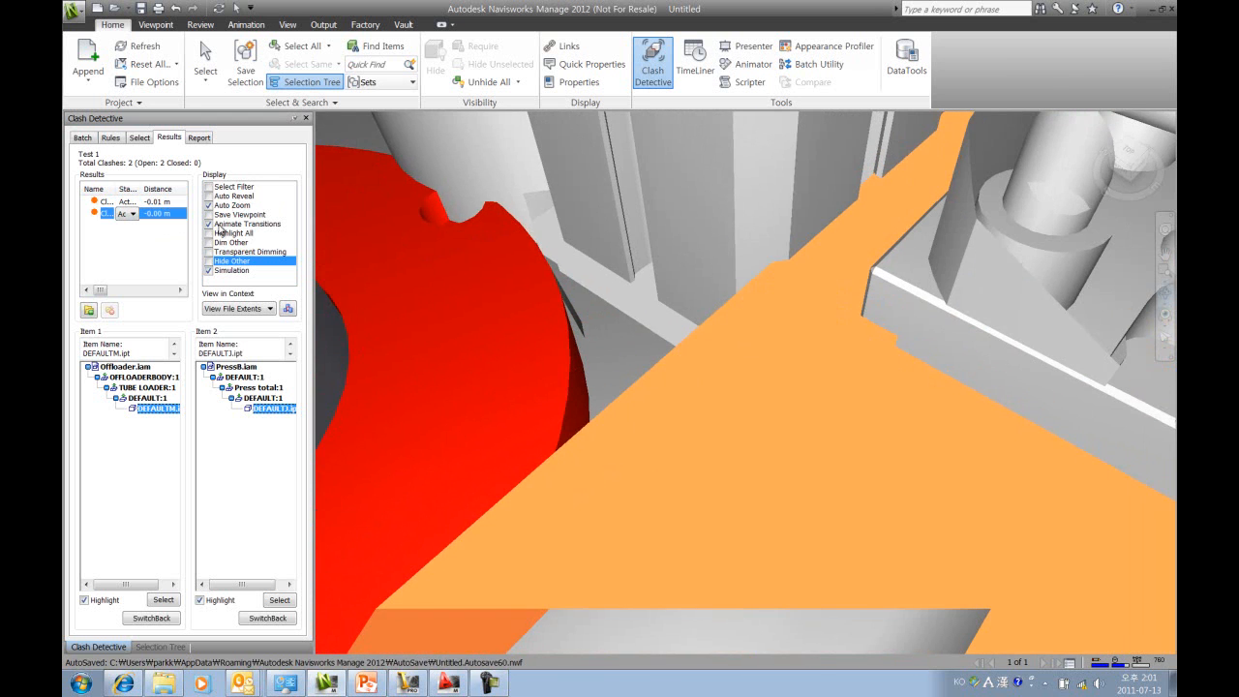
- Enable Dim Other and Hide Other for the clash display and examine both clashes with the surrounding parts hidden
{"action": "left_click", "coordinate": [215, 249]}
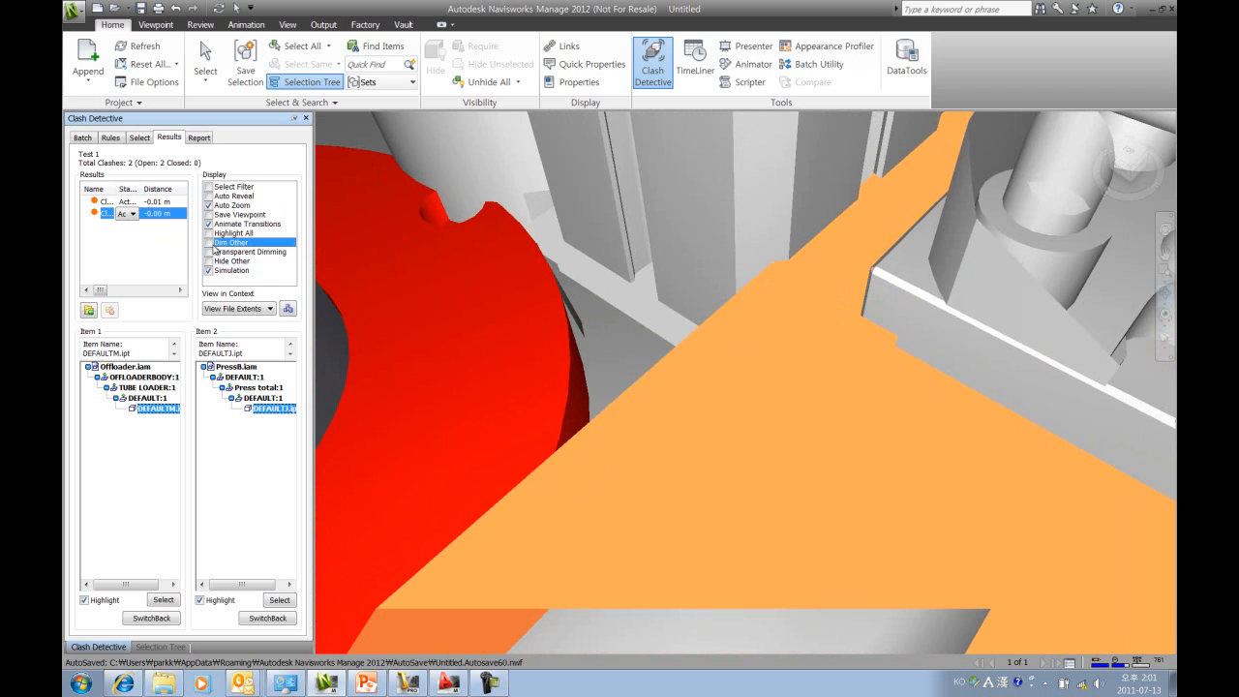
{"action": "left_click", "coordinate": [209, 245]}
{"action": "left_click", "coordinate": [105, 202]}
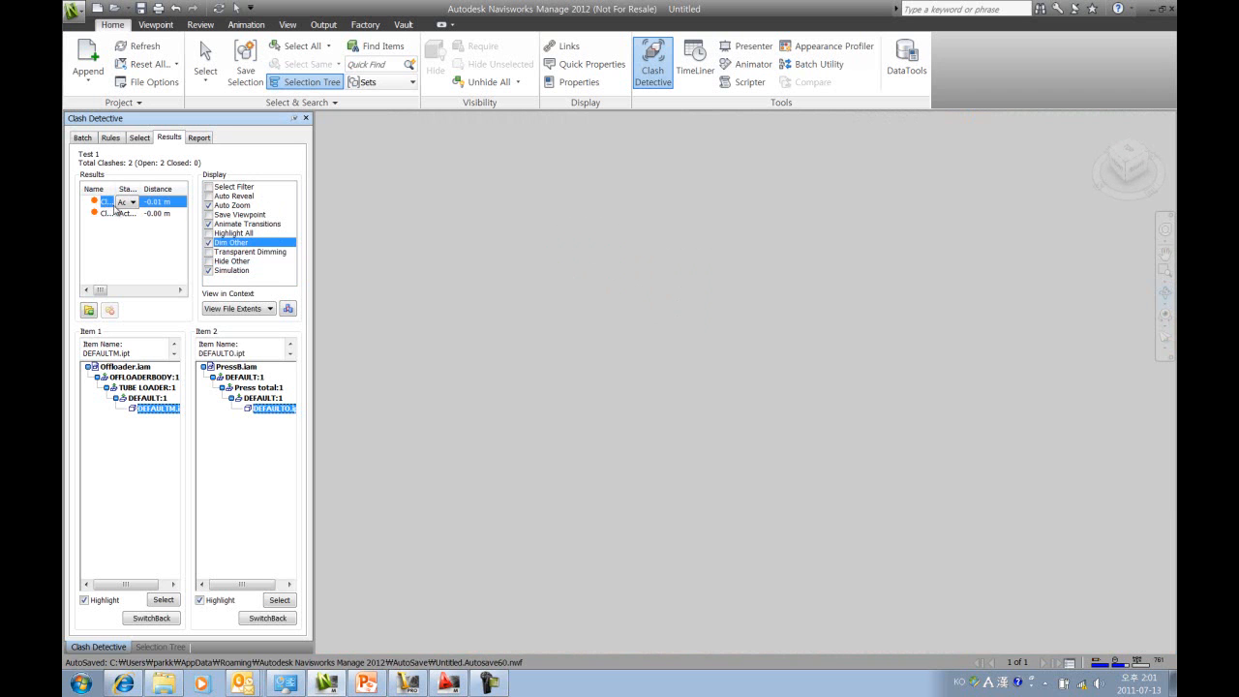
{"action": "left_click", "coordinate": [209, 262]}
{"action": "left_click_drag", "start_coordinate": [683, 385], "coordinate": [840, 354]}
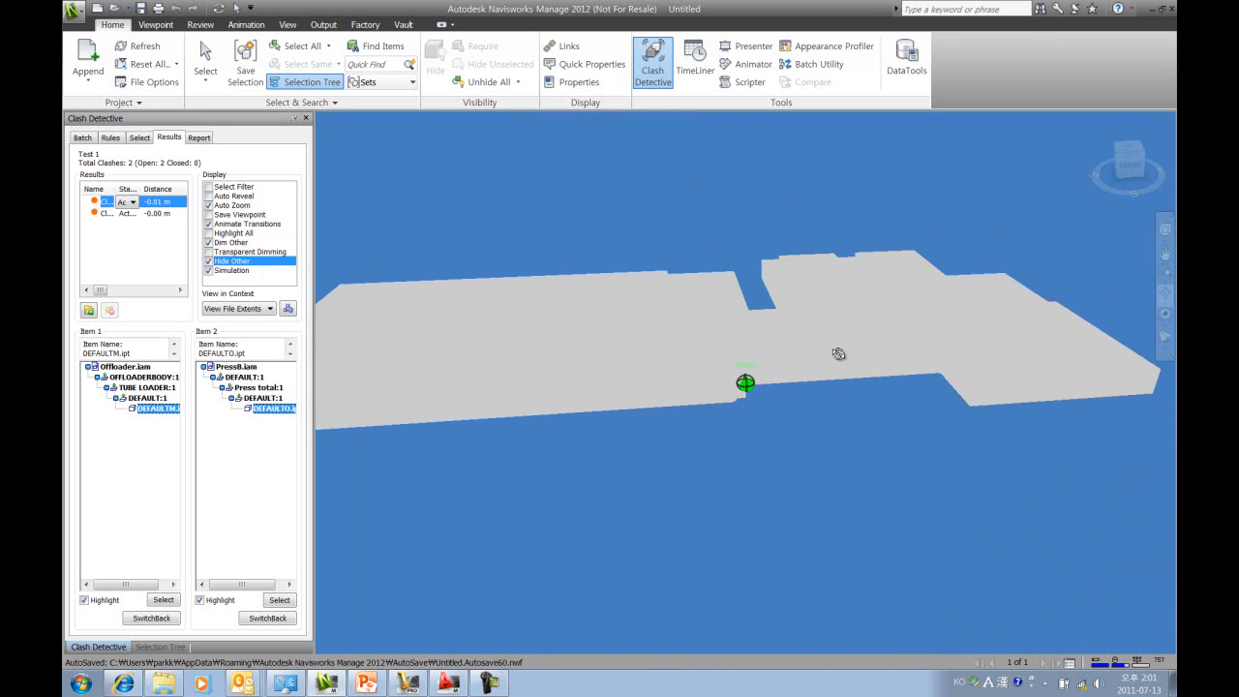
{"action": "left_click", "coordinate": [107, 213]}
{"action": "left_click_drag", "start_coordinate": [740, 352], "coordinate": [744, 280]}
{"action": "scroll", "coordinate": [743, 280], "scroll_direction": "down", "scroll_amount": 4}
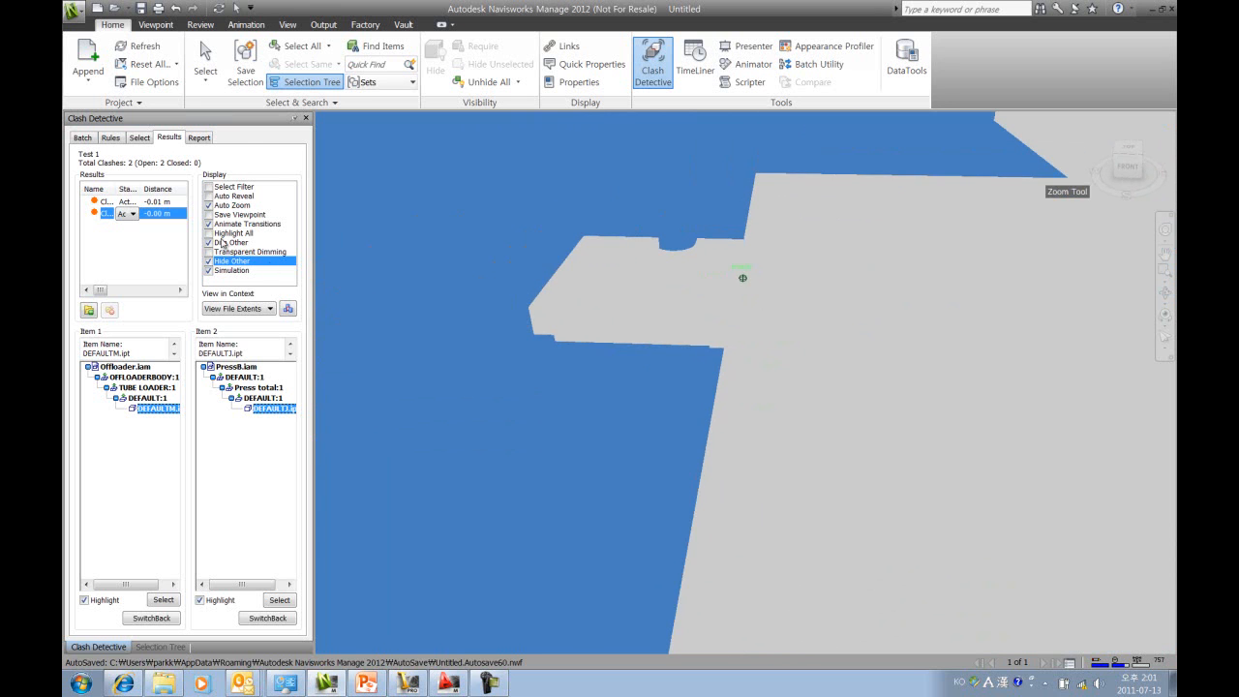
- Close Clash Detective and switch to Inventor, showing the Offloader.iam assembly
{"action": "left_click", "coordinate": [306, 118]}
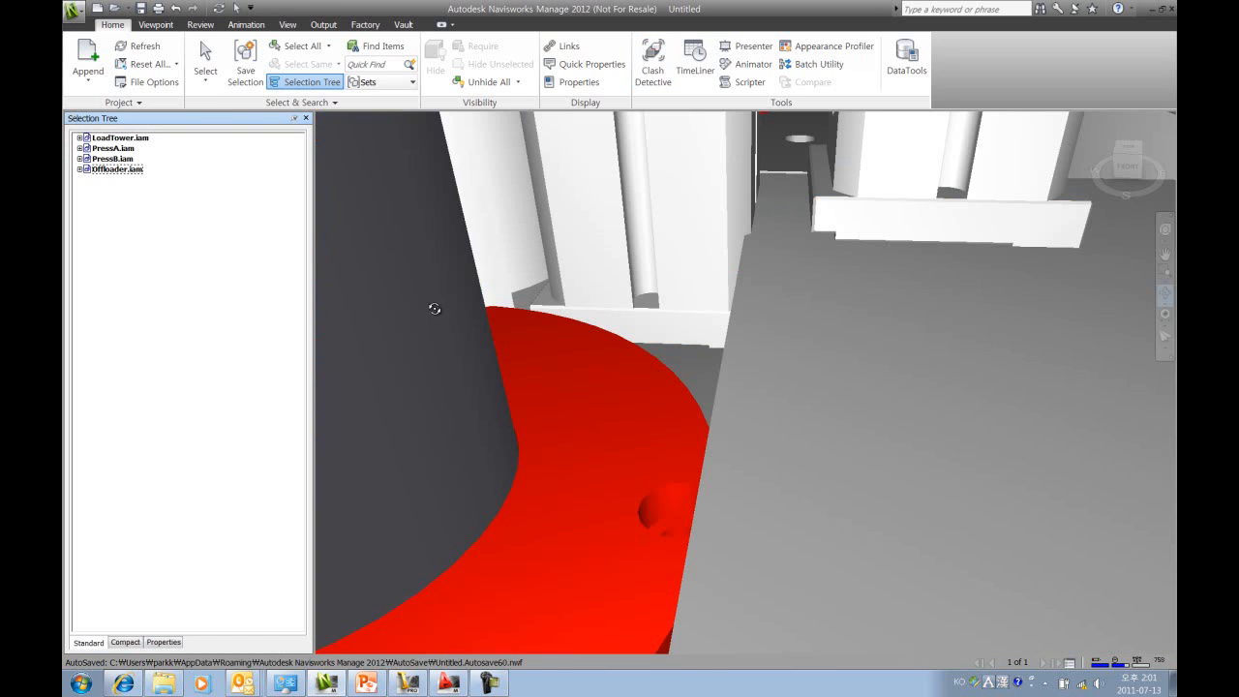
{"action": "left_click", "coordinate": [1091, 119]}
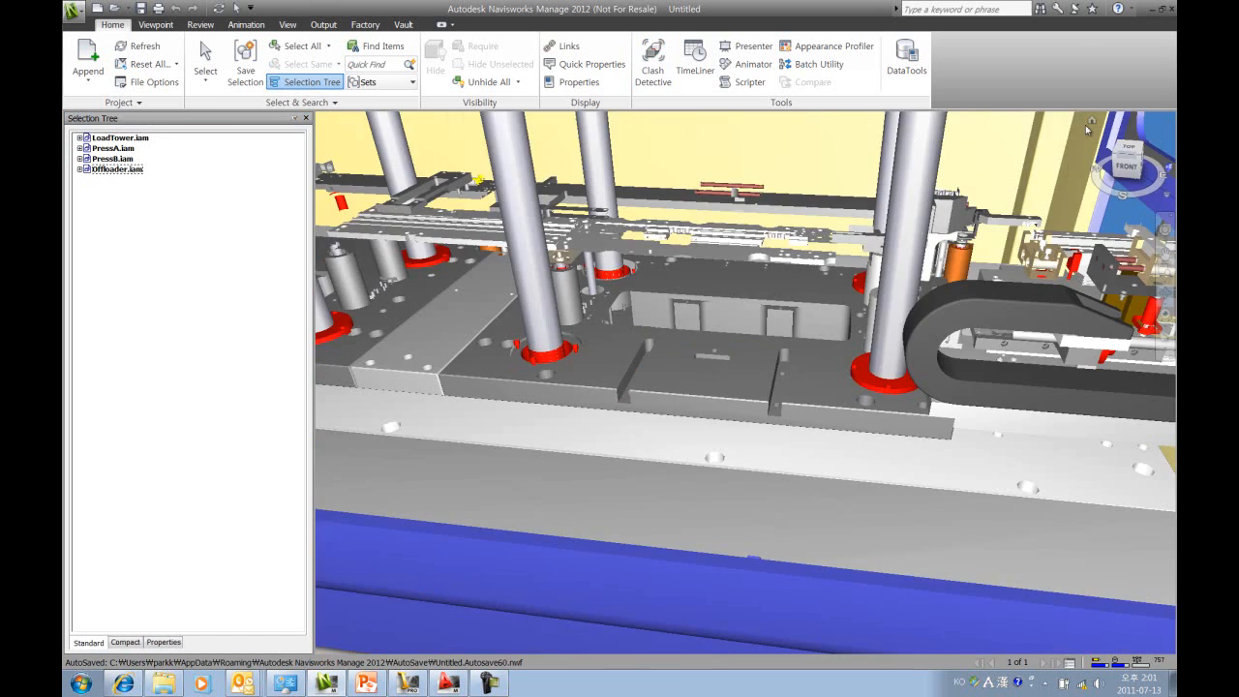
{"action": "left_click_drag", "start_coordinate": [731, 445], "coordinate": [774, 426]}
{"action": "left_click", "coordinate": [408, 683]}
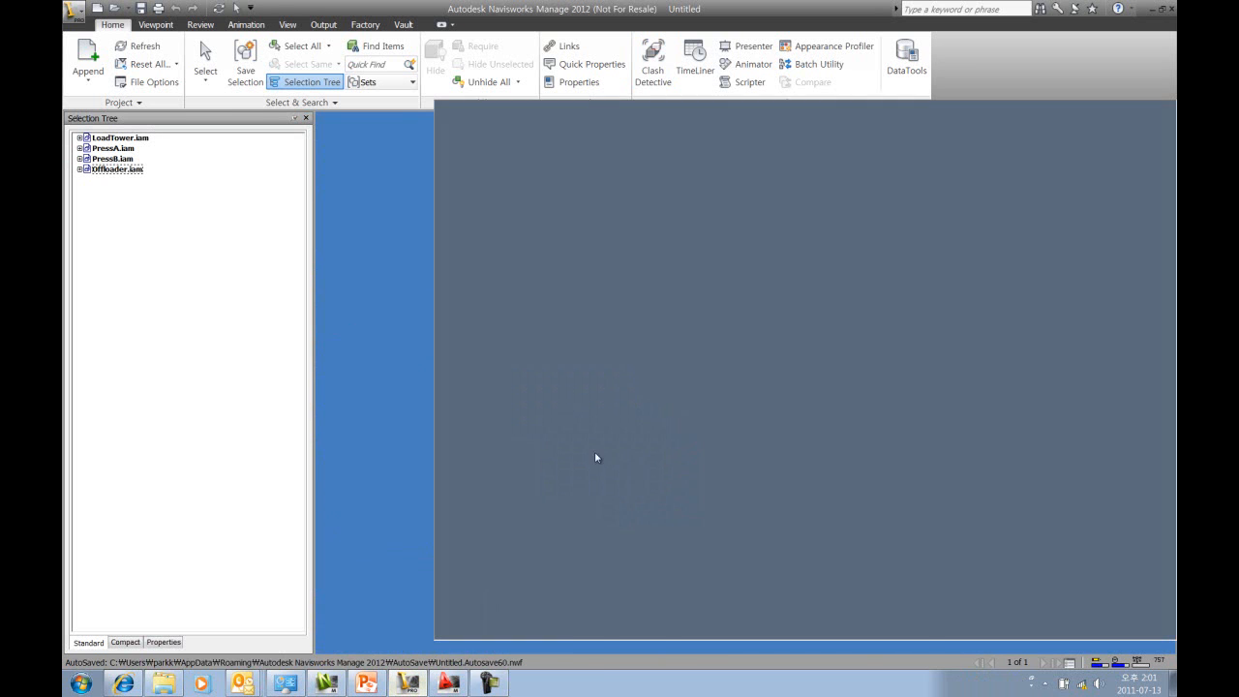
{"action": "left_click", "coordinate": [510, 646]}
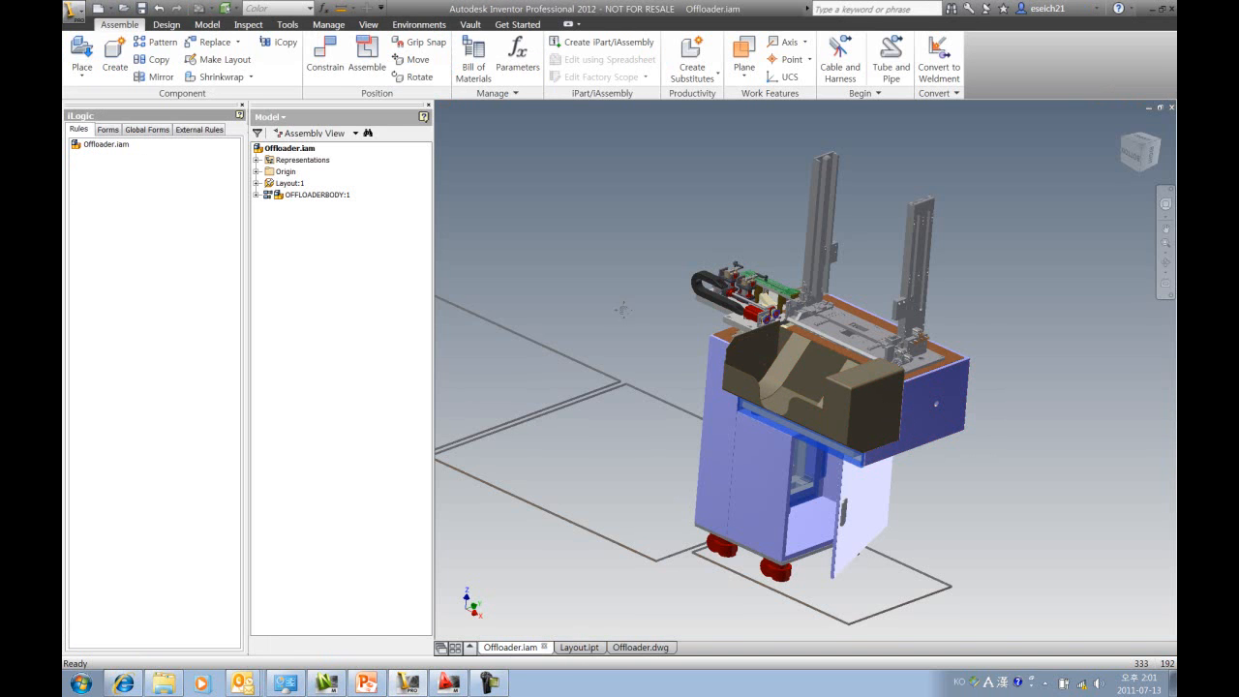
- Open the offloader's stepped base plate beneath the cable chains, DEFAULTM.ipt, for in-place editing
{"action": "key", "text": "F4"}
{"action": "left_click_drag", "start_coordinate": [881, 404], "coordinate": [786, 350]}
{"action": "mouse_move", "coordinate": [786, 352]}
{"action": "middle_mouse_down", "text": "shift"}
{"action": "mouse_move", "coordinate": [706, 313]}
{"action": "mouse_move", "coordinate": [764, 348]}
{"action": "middle_mouse_up", "text": "shift"}
{"action": "scroll", "coordinate": [749, 330], "scroll_direction": "down", "scroll_amount": 4}
{"action": "left_click_drag", "start_coordinate": [764, 348], "coordinate": [553, 509]}
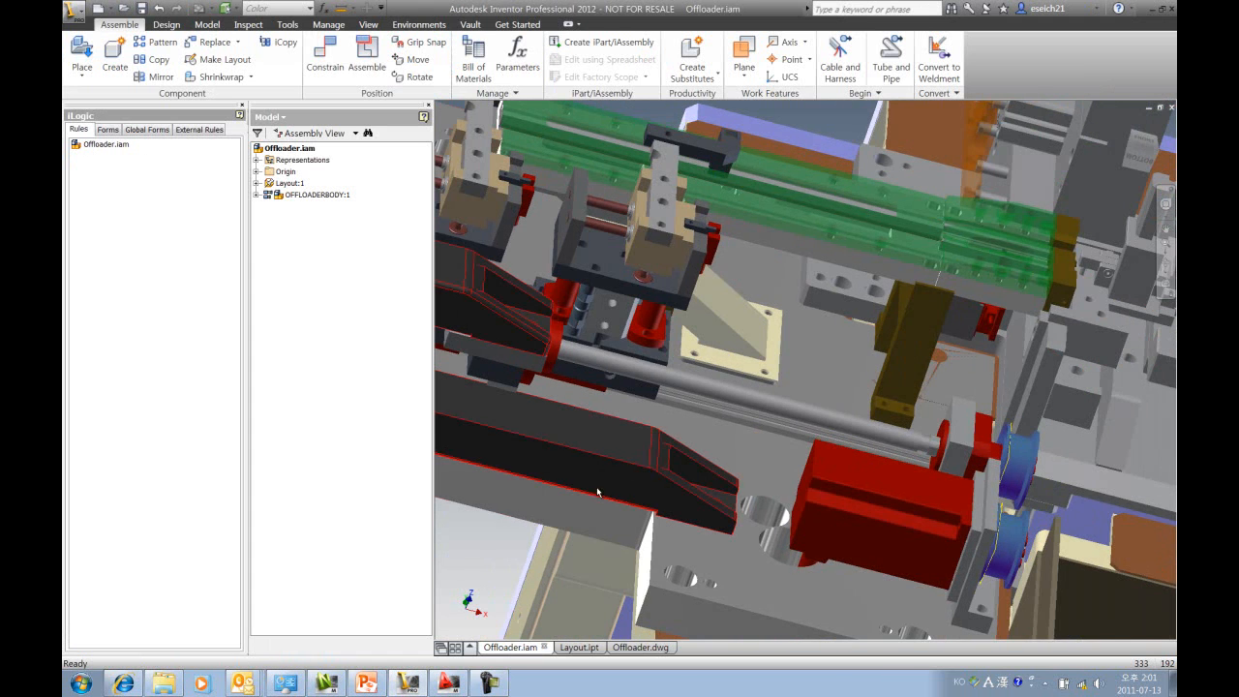
{"action": "middle_click_drag", "start_coordinate": [552, 509], "coordinate": [648, 438]}
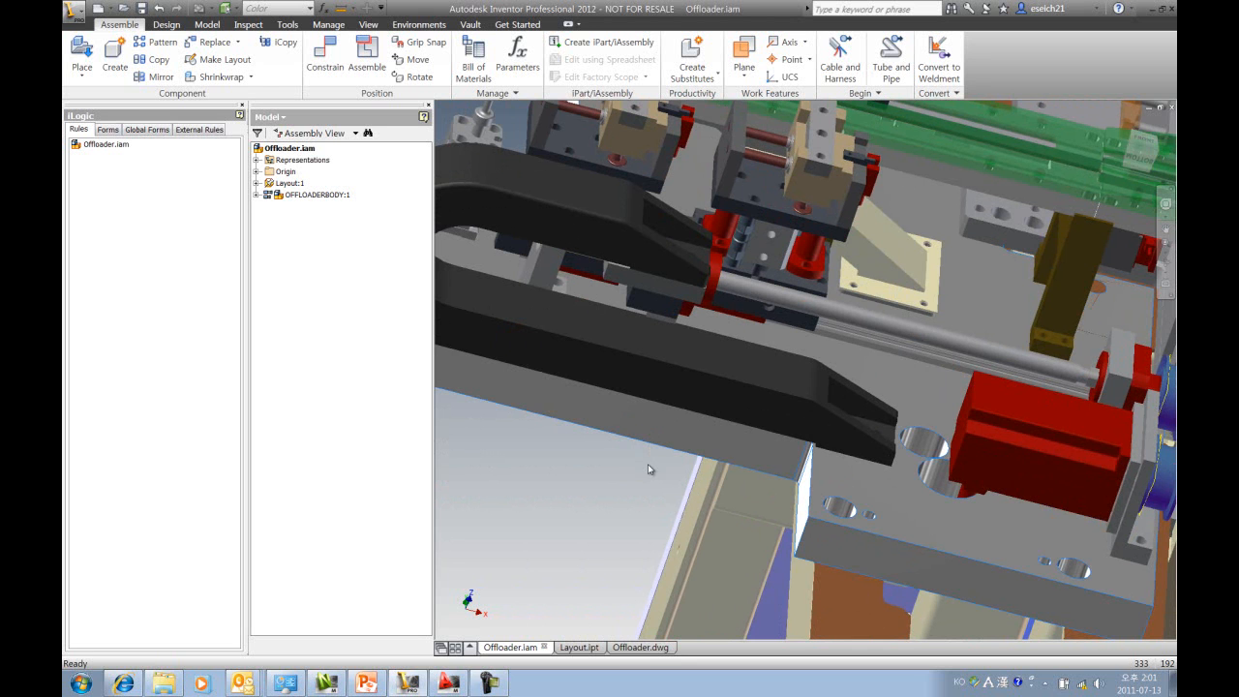
{"action": "double_click", "coordinate": [548, 504]}
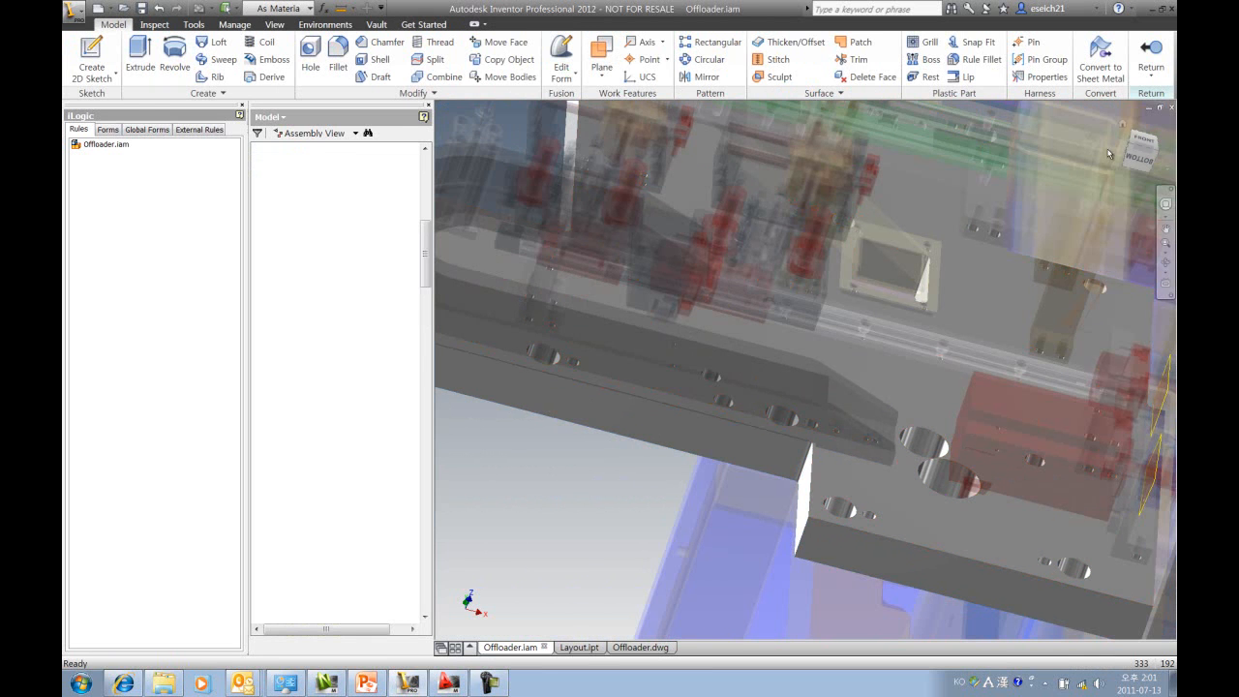
- Move the narrow end face of the base plate inward with Move Face, using a freehand move along its normal
{"action": "left_click", "coordinate": [1134, 147]}
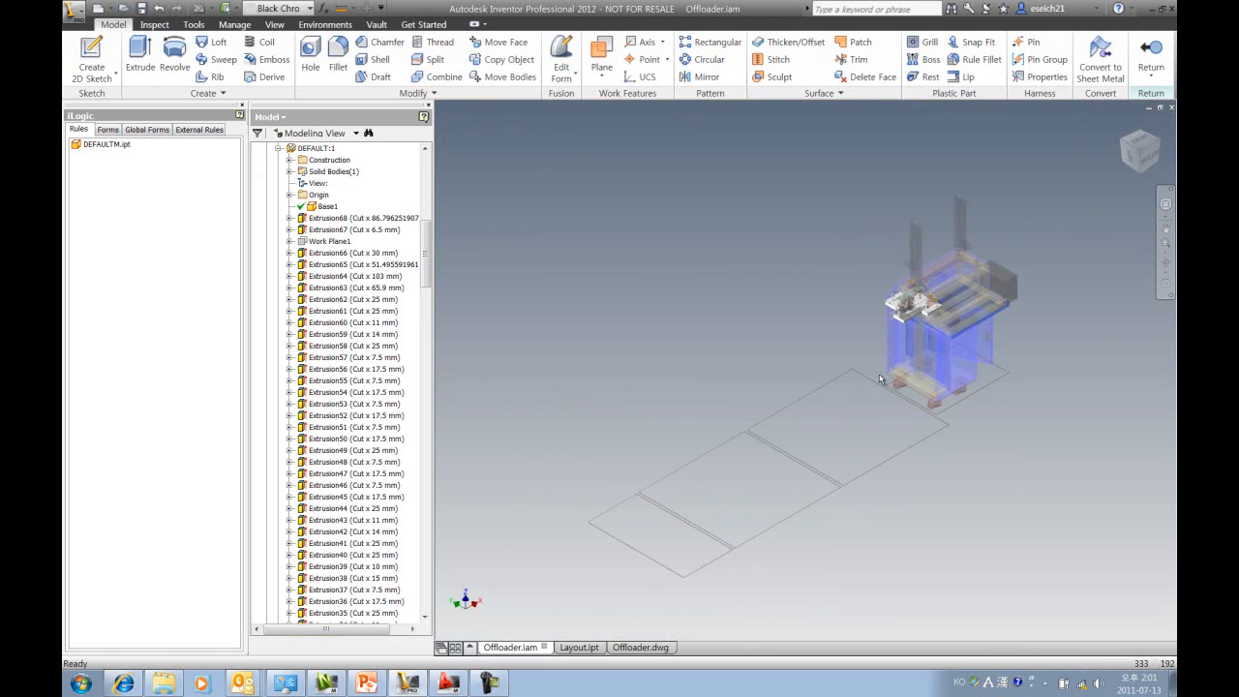
{"action": "key", "text": "F5"}
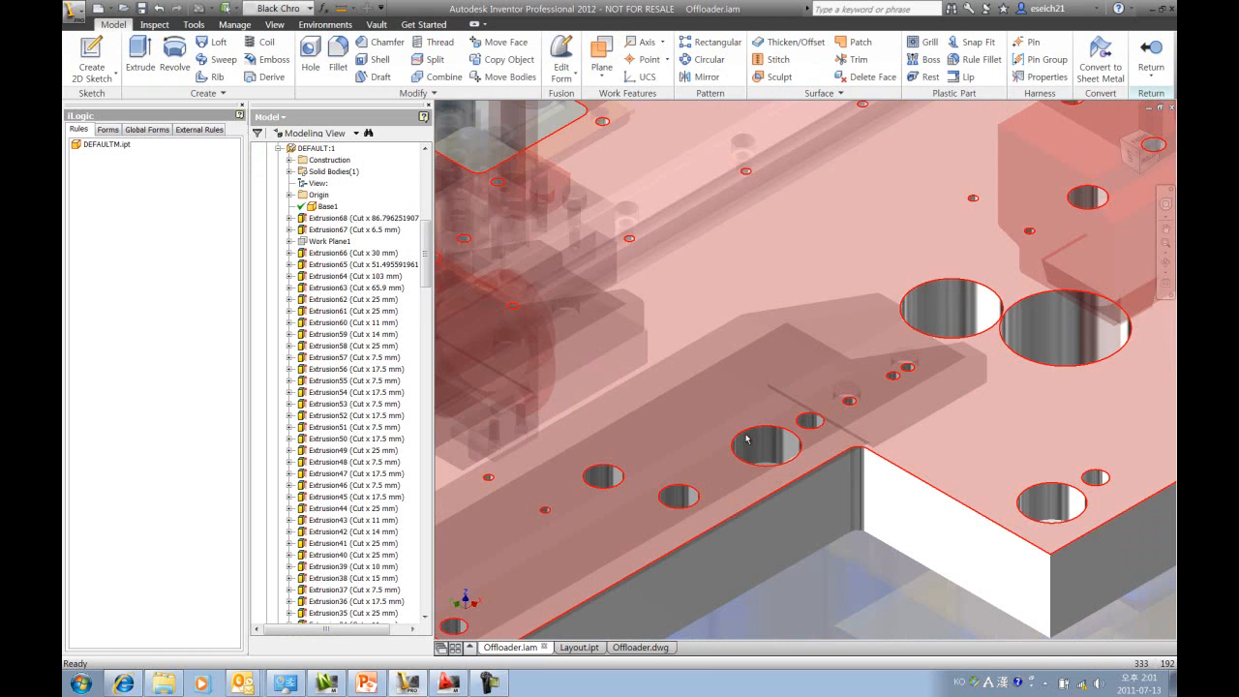
{"action": "key", "text": "F6"}
{"action": "scroll", "coordinate": [788, 425], "scroll_direction": "up", "scroll_amount": 5}
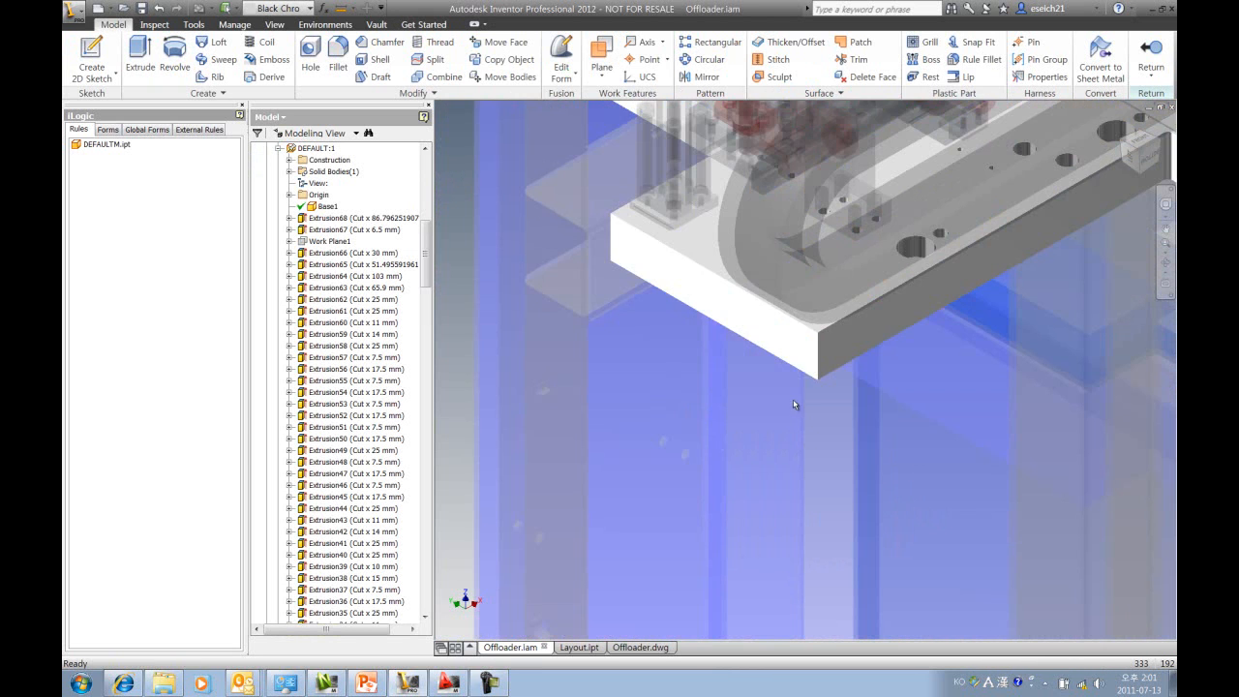
{"action": "left_click", "coordinate": [502, 43]}
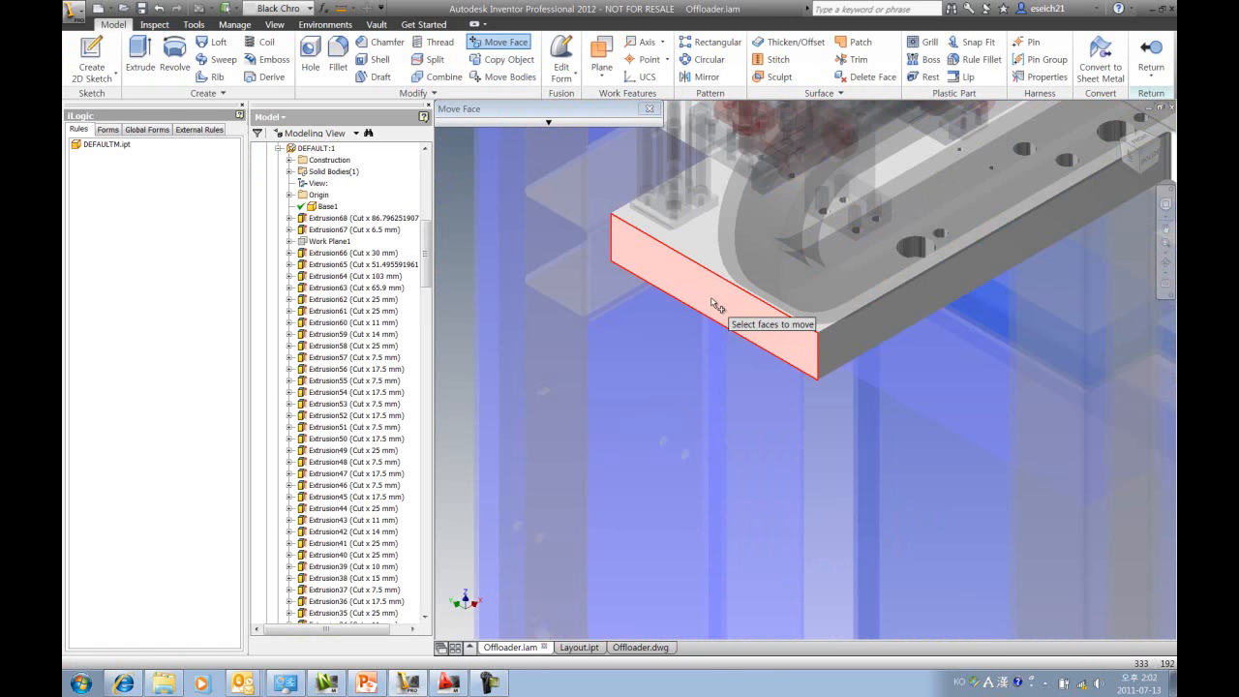
{"action": "left_click", "coordinate": [713, 306]}
{"action": "left_click_drag", "start_coordinate": [650, 333], "coordinate": [825, 273]}
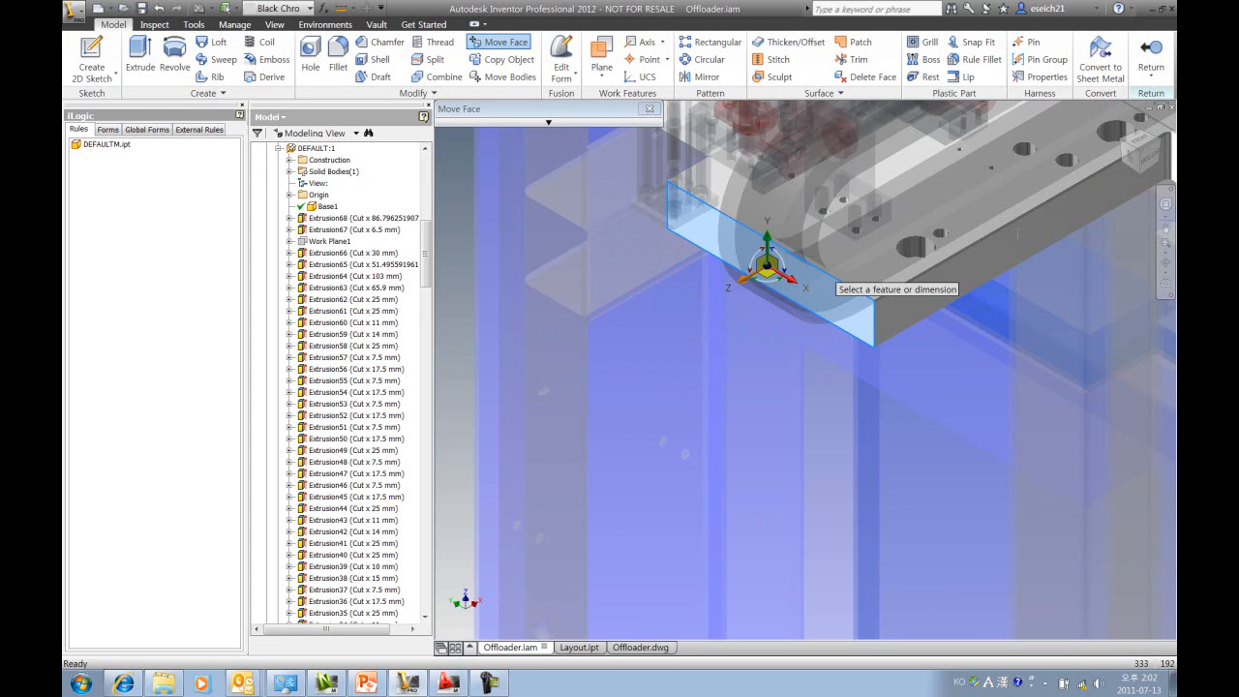